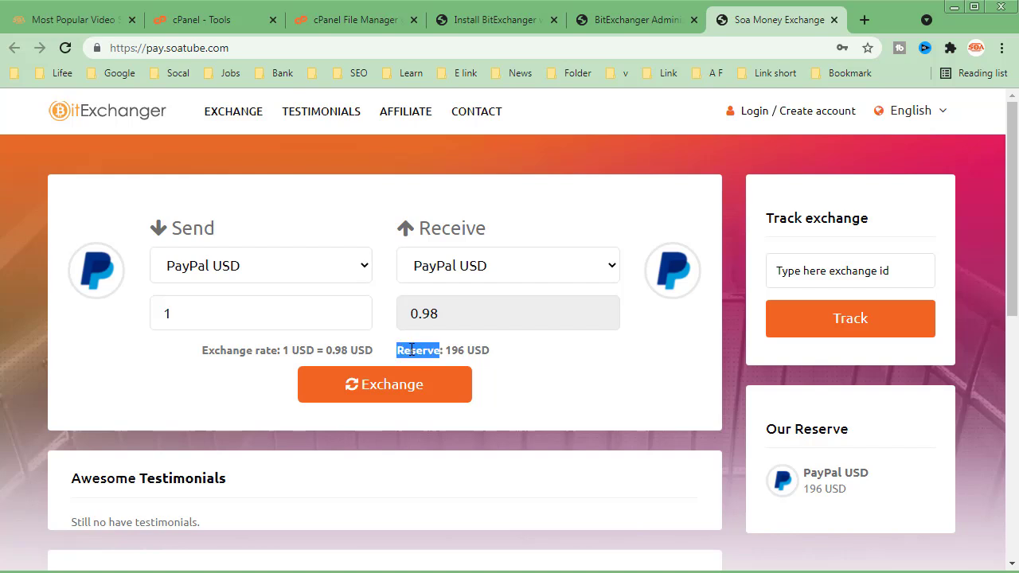
- Look over the finished exchange site's exchange form, PayPal USD reserve, testimonials and latest exchanges
click(289, 325)
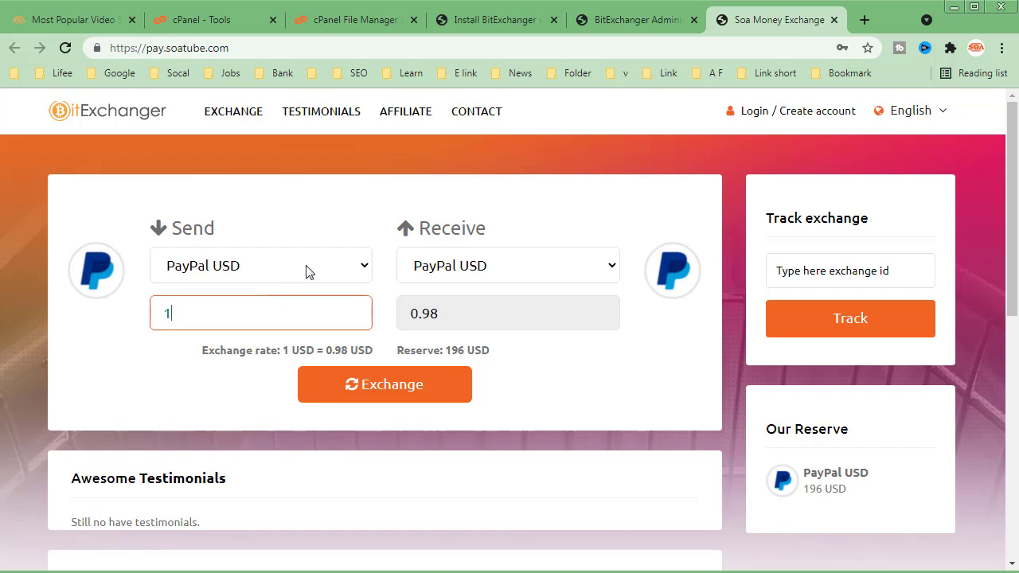
scroll(406, 325, down, 1)
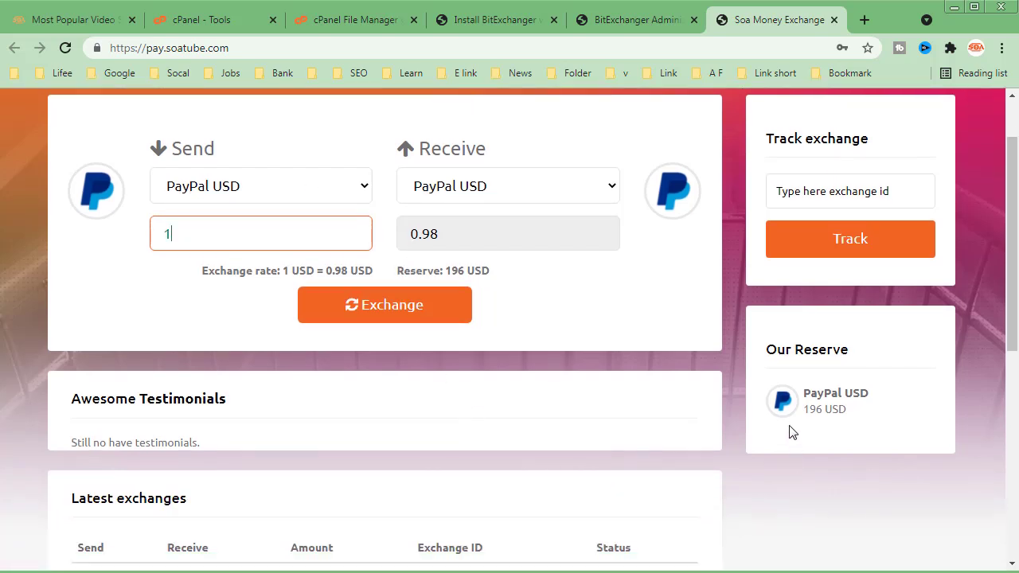
double_click(815, 409)
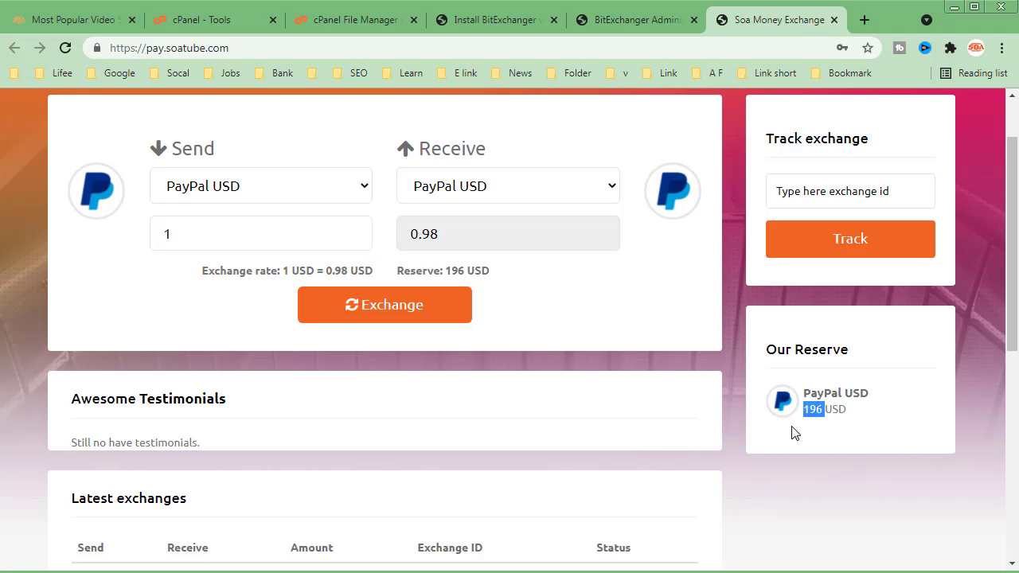
scroll(280, 445, down, 4)
scroll(283, 453, up, 2)
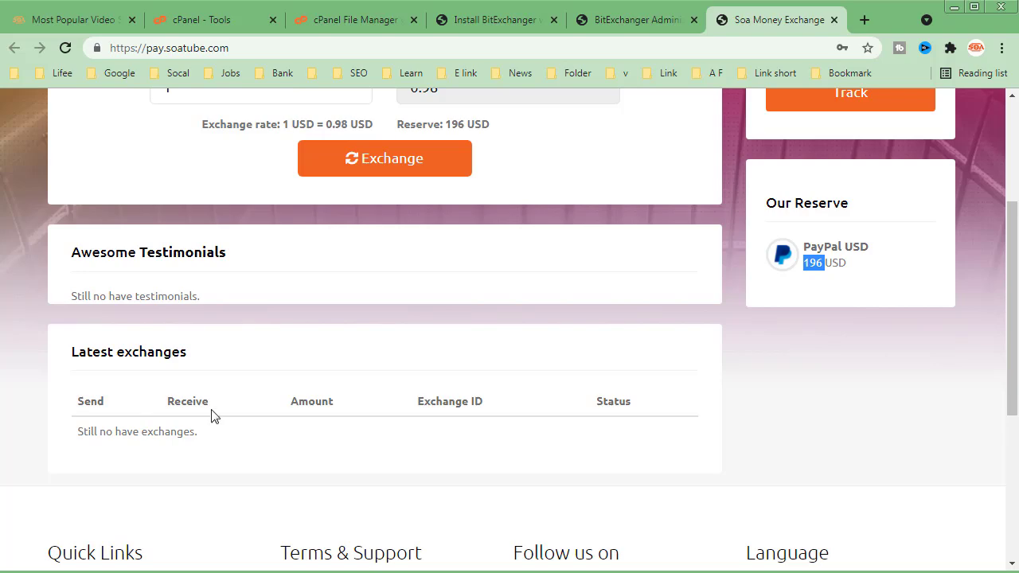
scroll(295, 453, up, 3)
click(218, 317)
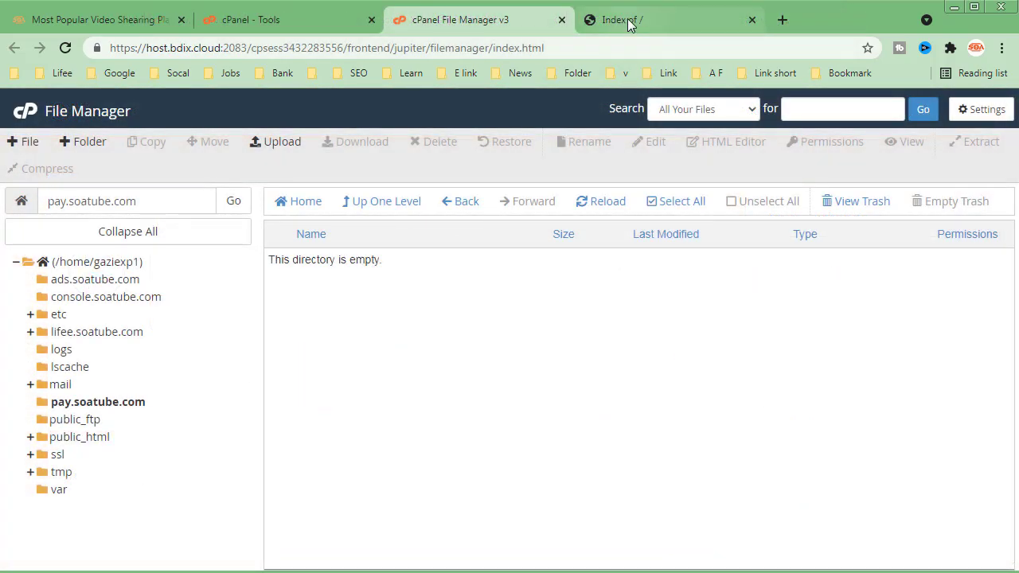
- Check what pay.soatube.com currently serves by reloading it, and return to the cPanel File Manager
click(628, 23)
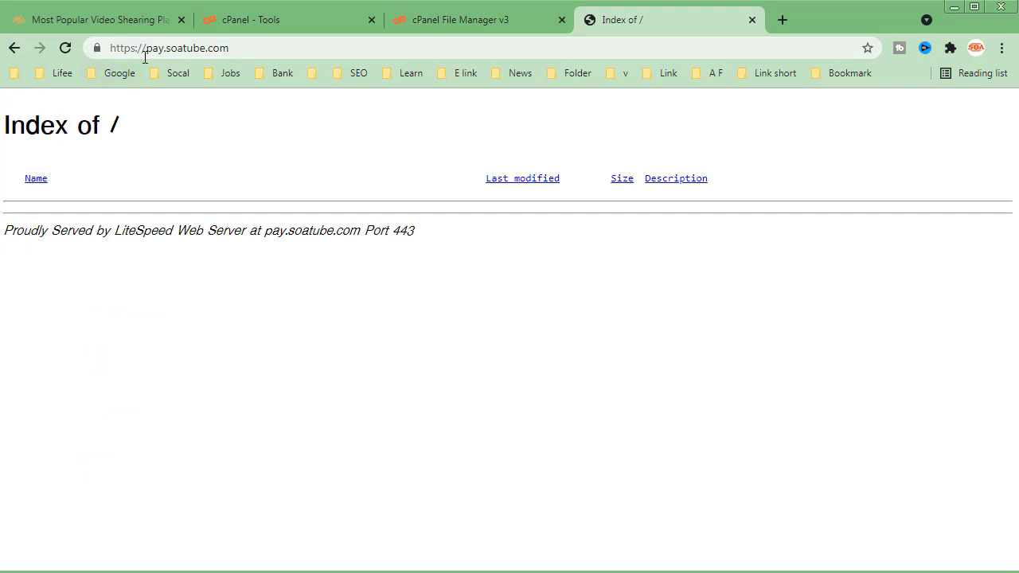
click(169, 51)
click(242, 49)
click(236, 177)
click(65, 49)
click(495, 26)
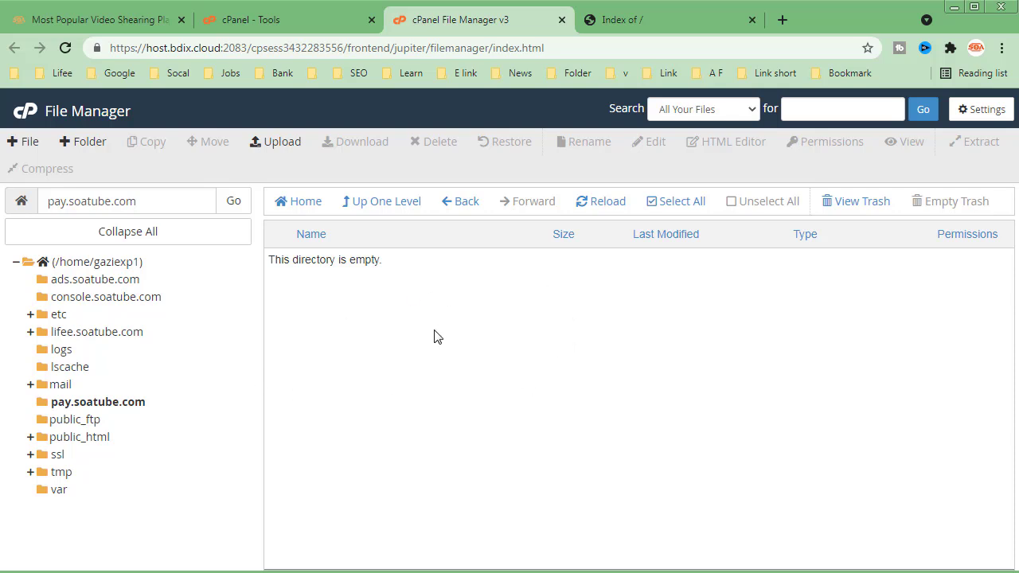
- Upload Script.zip from the bitexchanger_v20 folder into the pay.soatube.com directory and return to the file listing
click(133, 406)
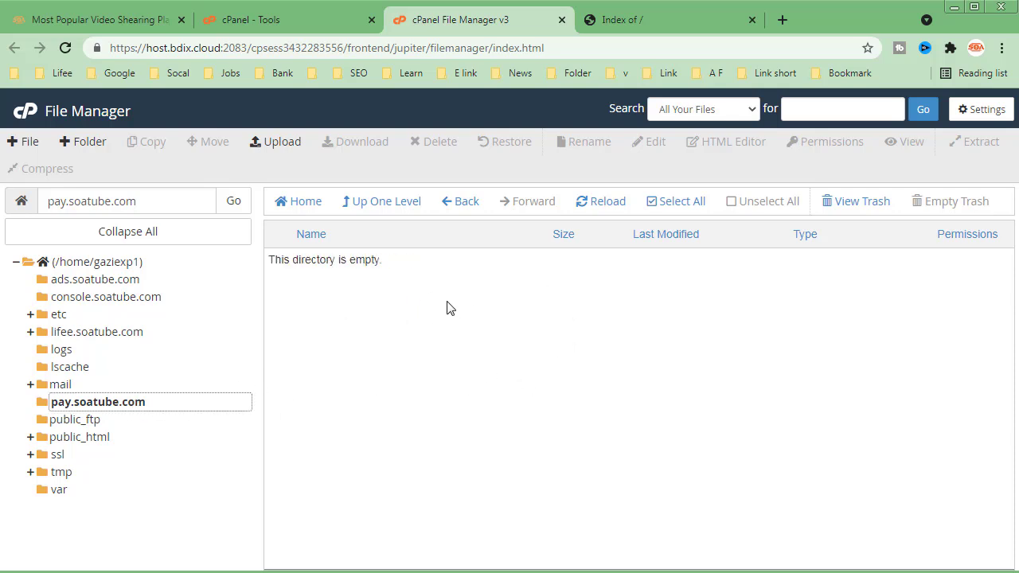
click(288, 145)
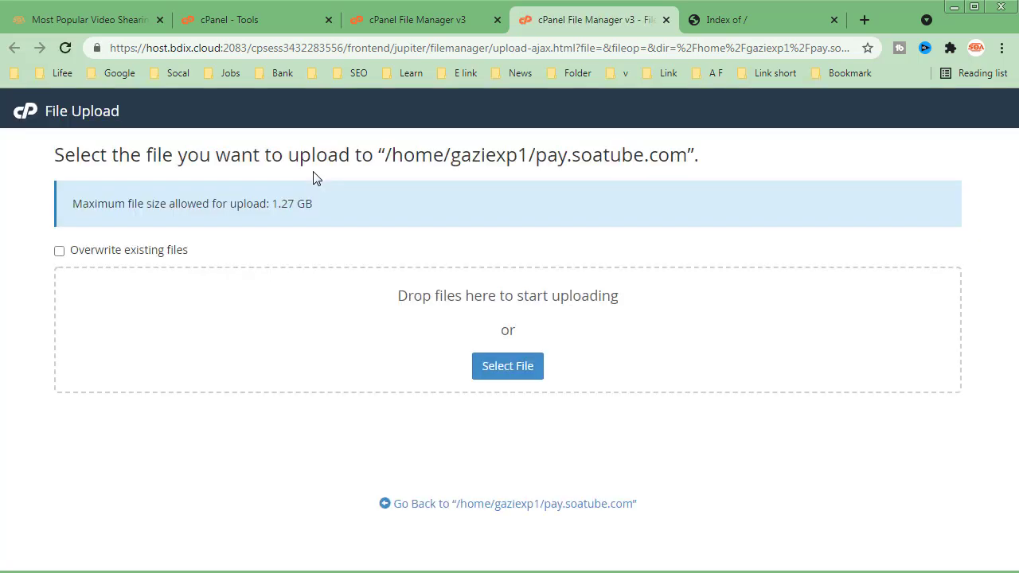
click(508, 365)
click(500, 382)
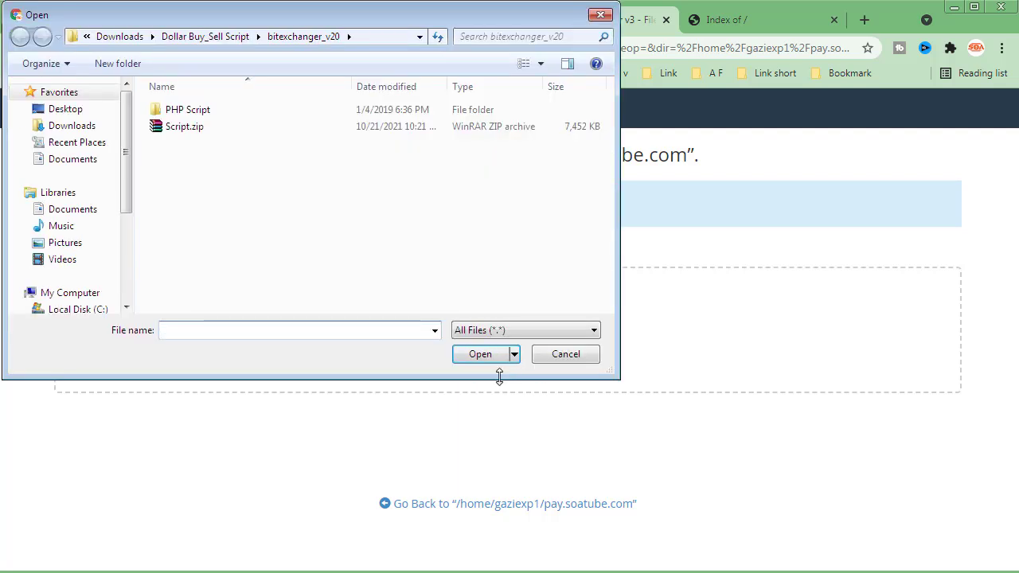
click(180, 130)
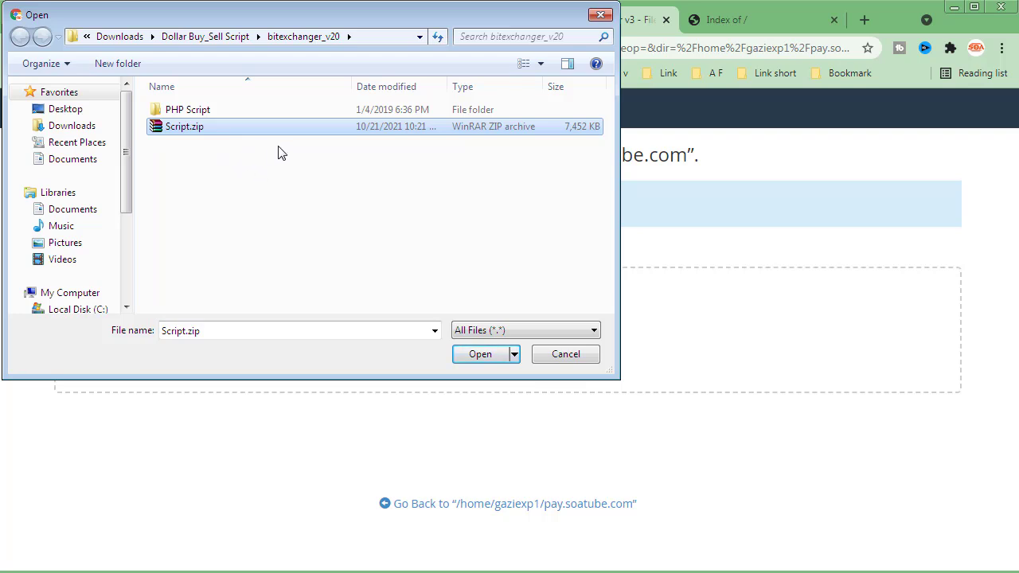
click(485, 360)
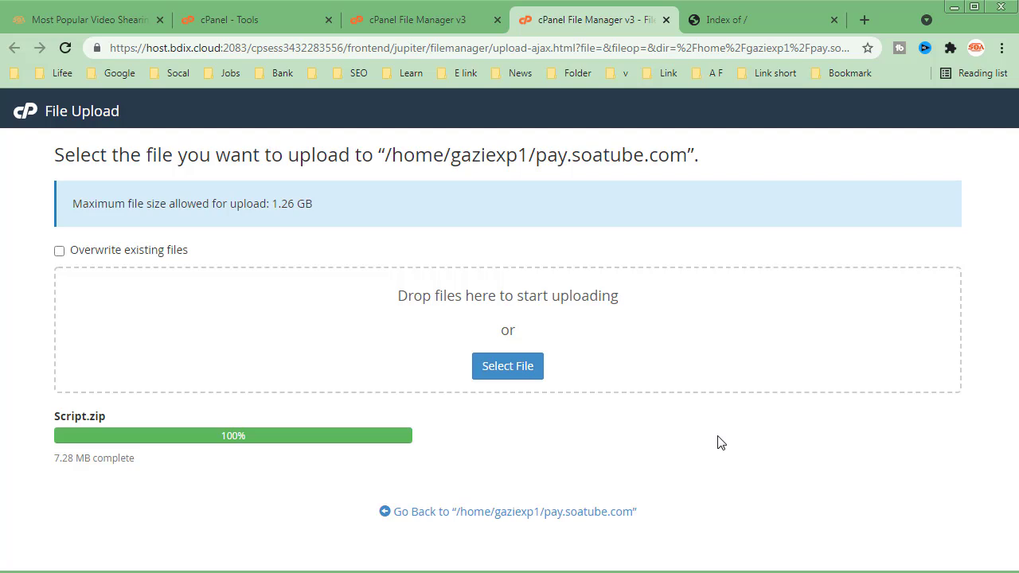
click(576, 513)
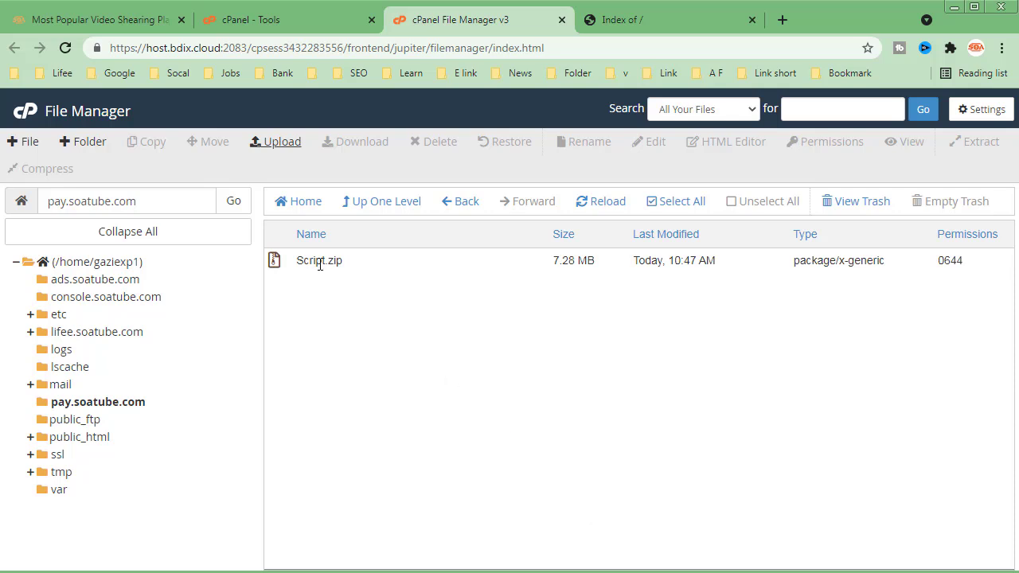
- Extract Script.zip into /pay.soatube.com and close the extraction results
click(320, 264)
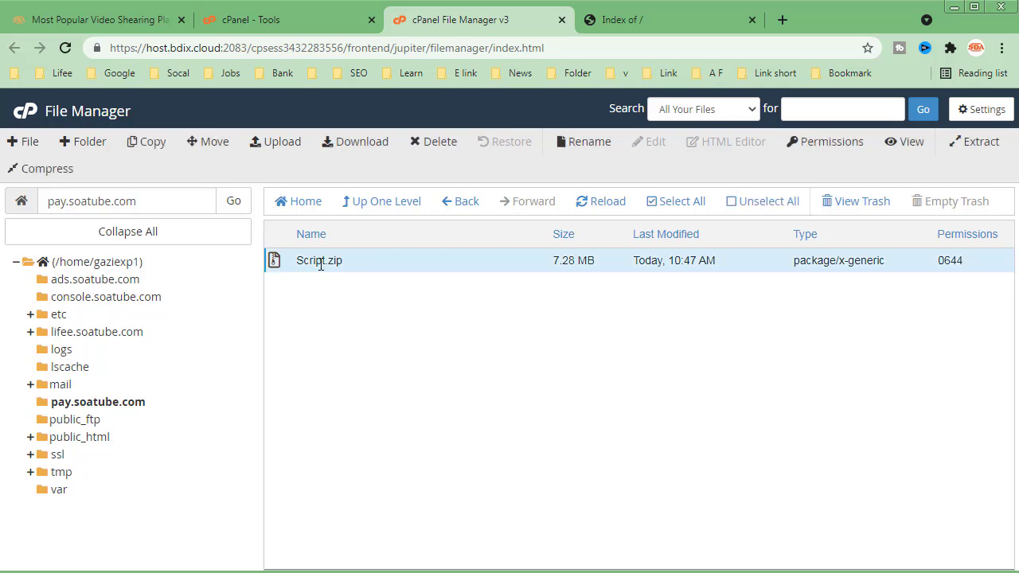
right_click(316, 264)
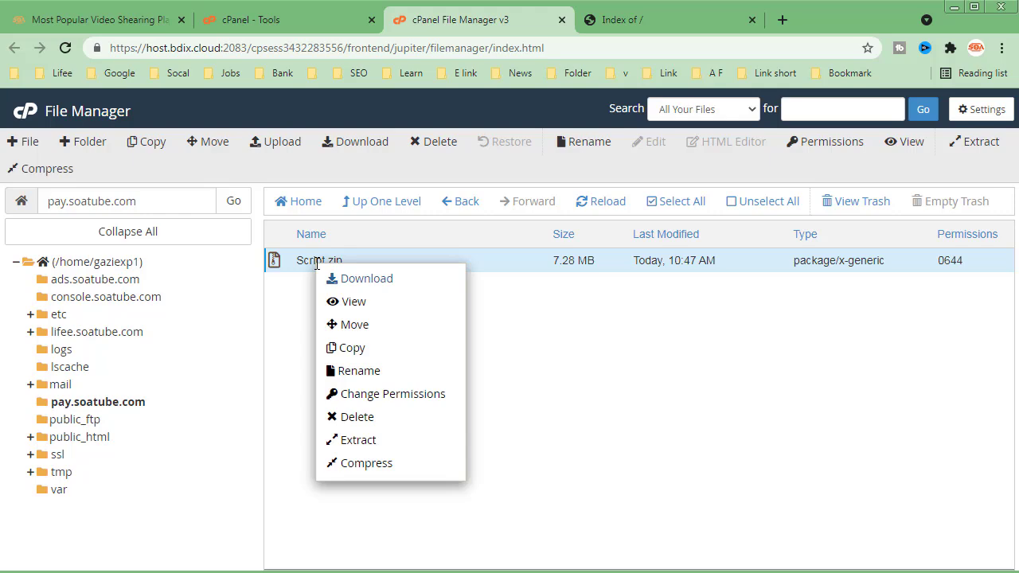
click(360, 440)
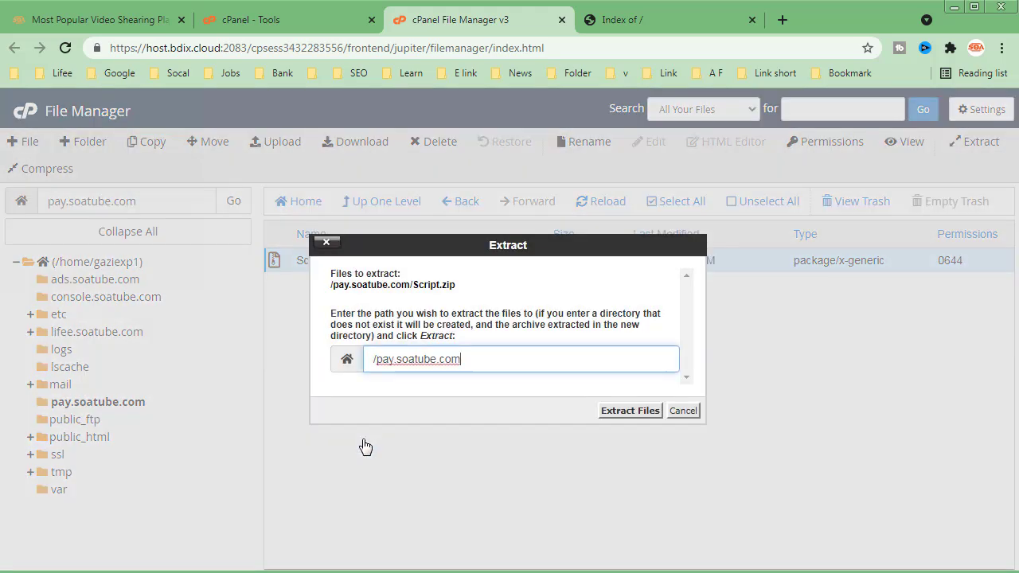
click(615, 411)
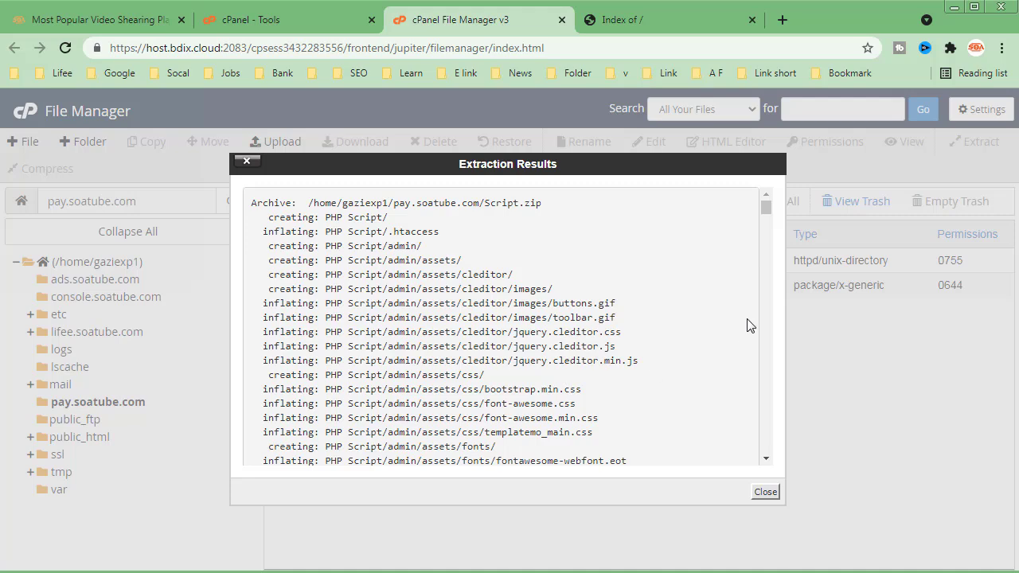
drag(767, 209, 783, 462)
click(766, 492)
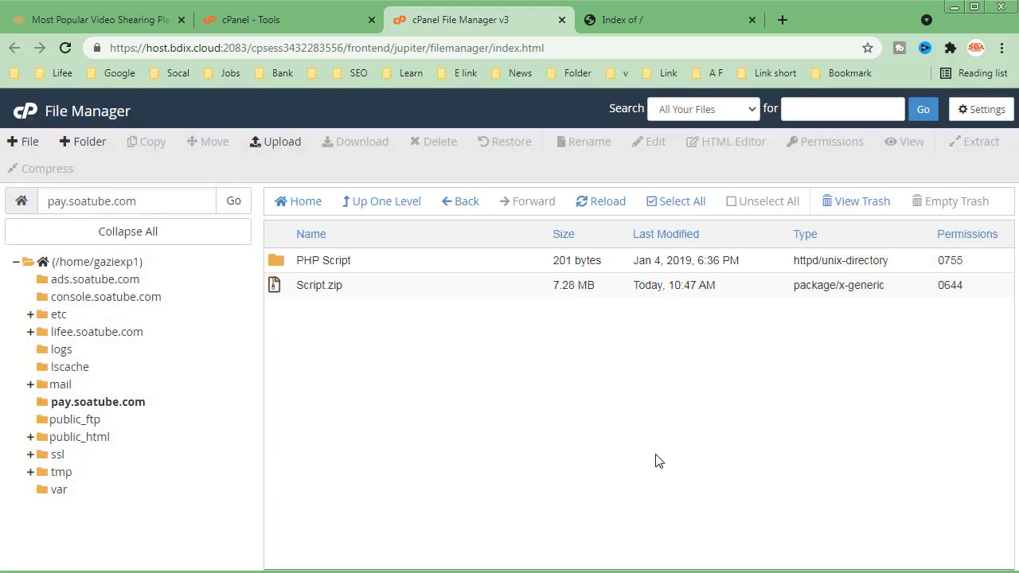
- Permanently delete the Script.zip archive from pay.soatube.com, skipping the trash
click(298, 287)
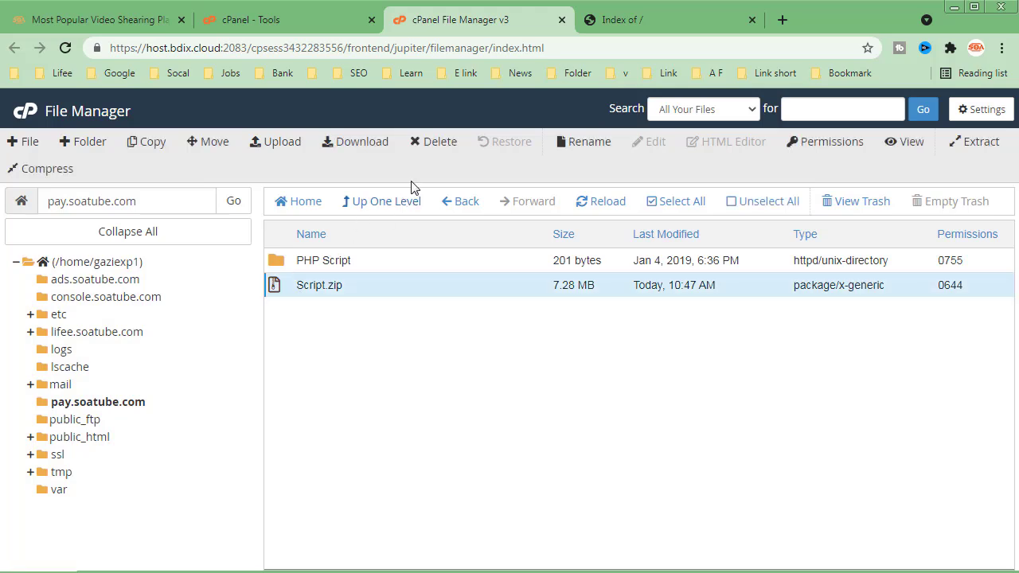
click(434, 142)
click(402, 337)
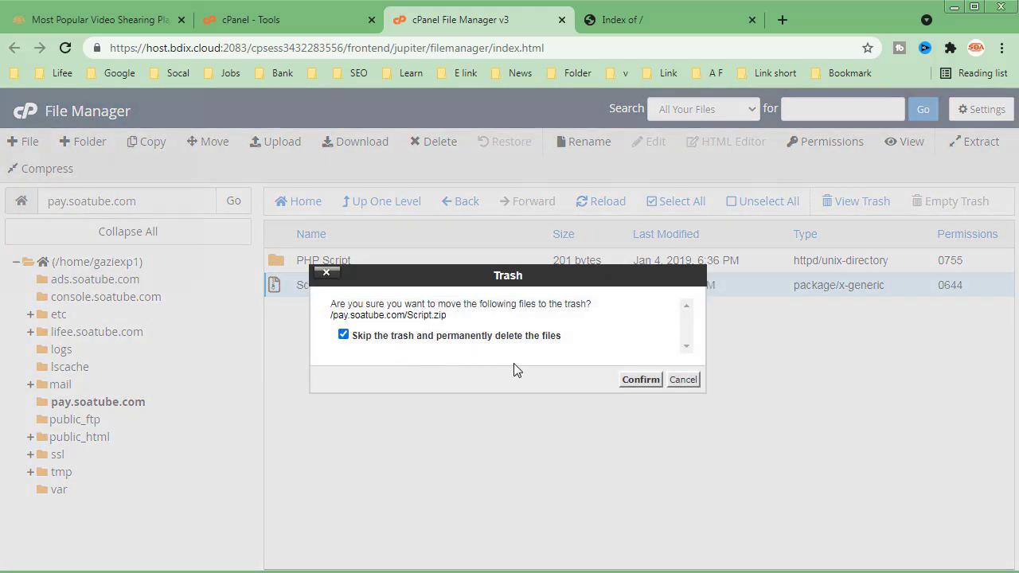
click(642, 379)
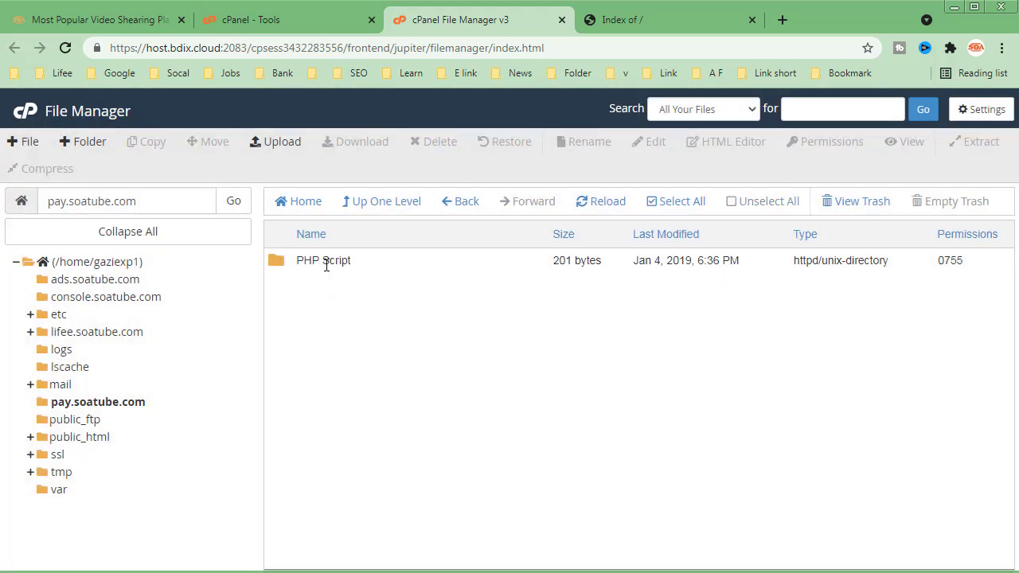
- Move all files and folders inside the PHP Script folder to /pay.soatube.com/
click(278, 265)
double_click(278, 265)
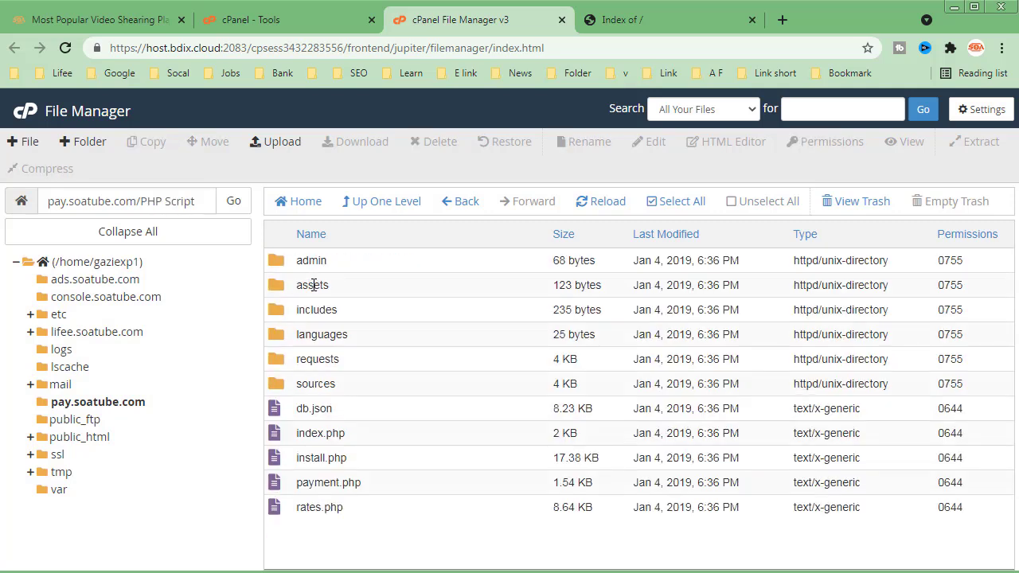
click(661, 201)
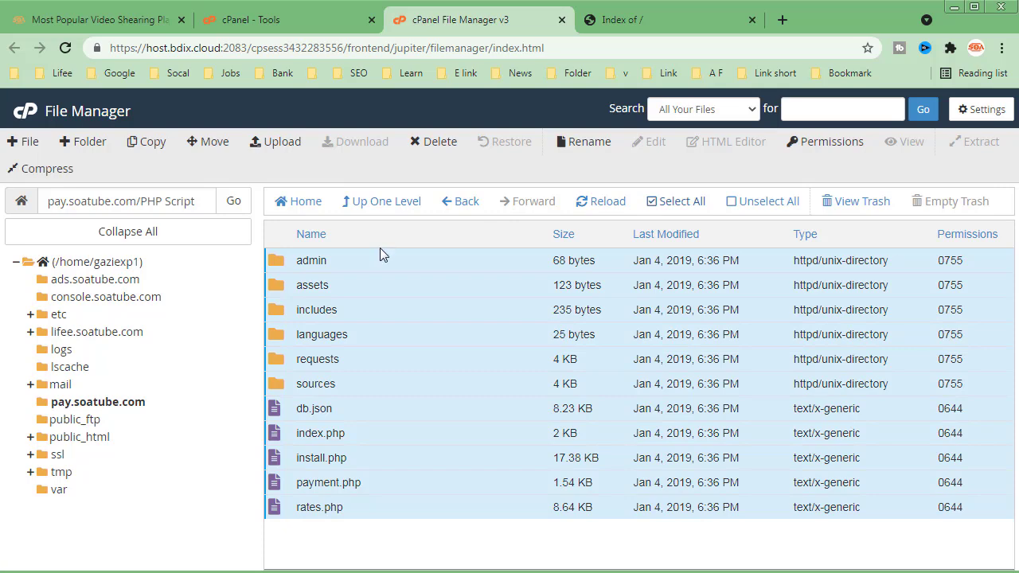
click(208, 142)
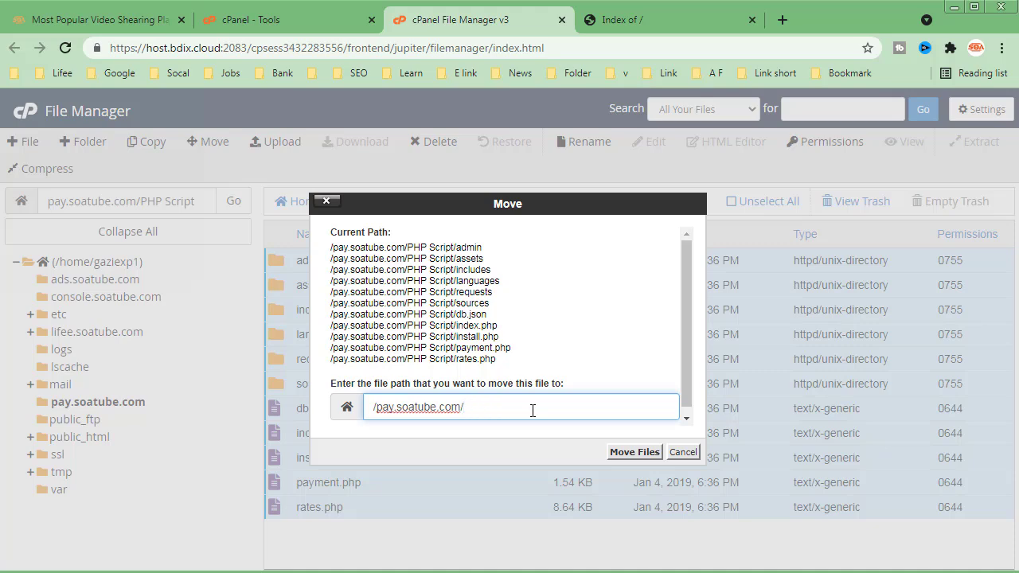
click(641, 452)
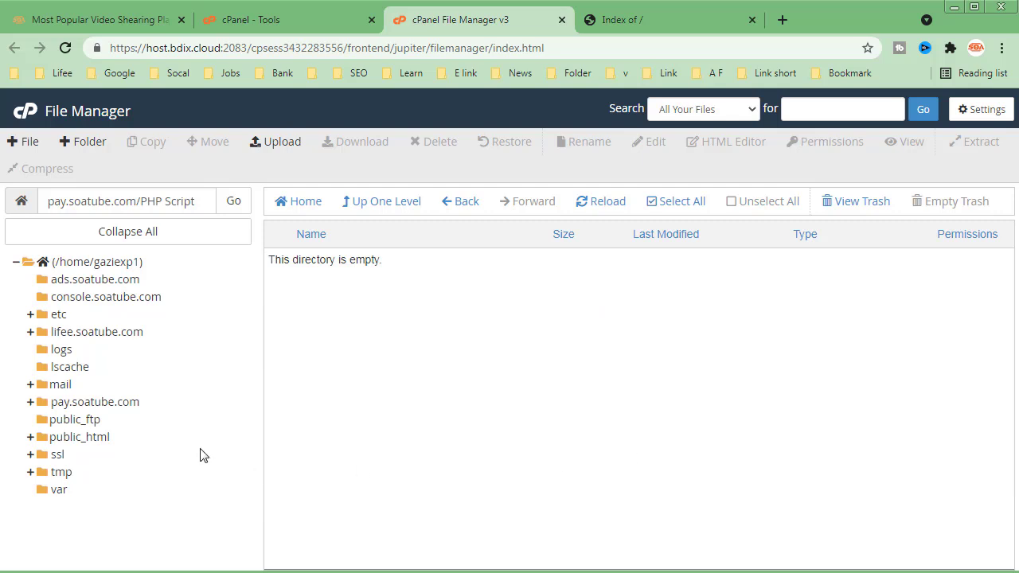
- Permanently delete the emptied PHP Script folder from the pay.soatube.com directory, skipping the trash
click(110, 403)
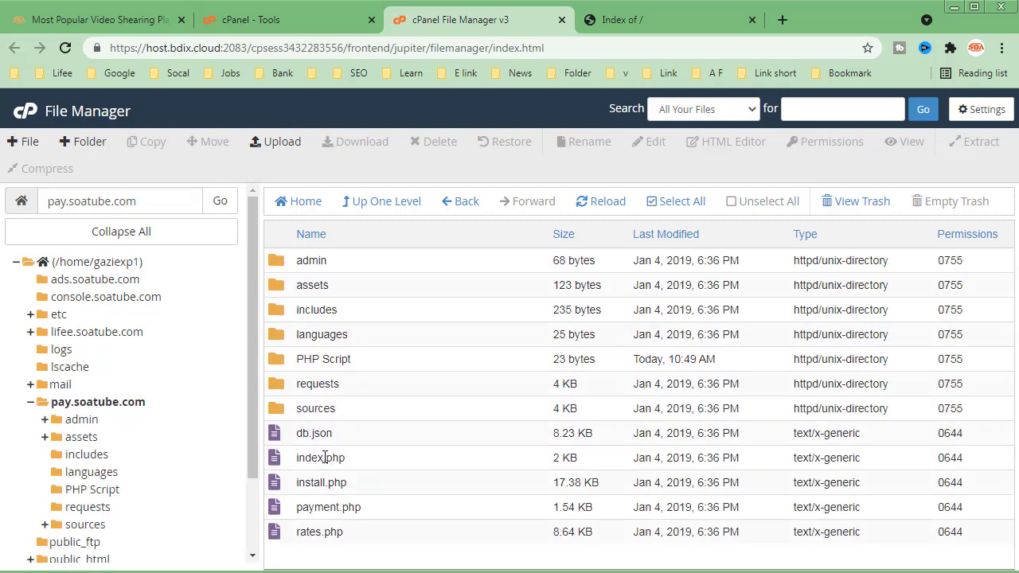
click(277, 368)
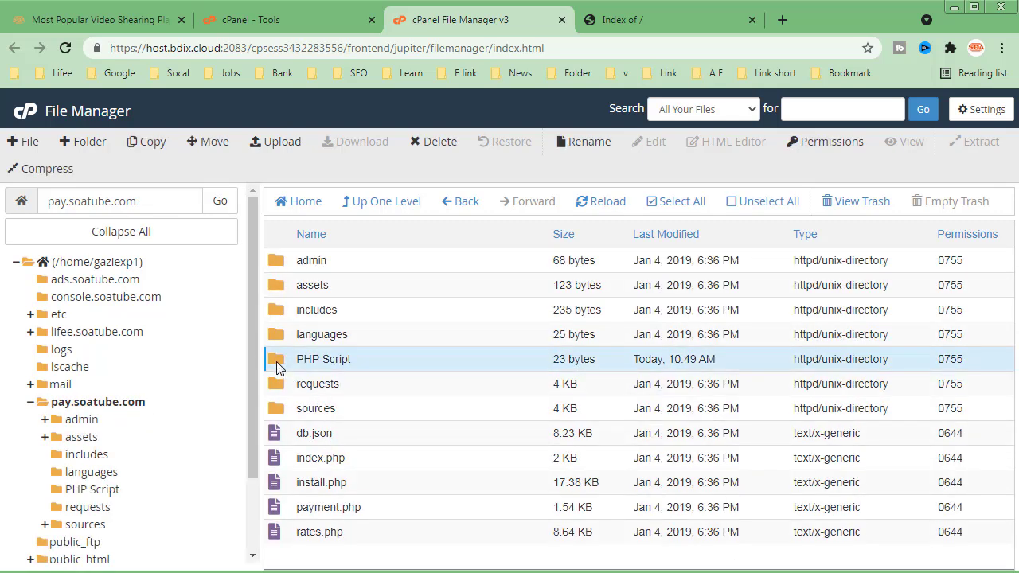
key(Delete)
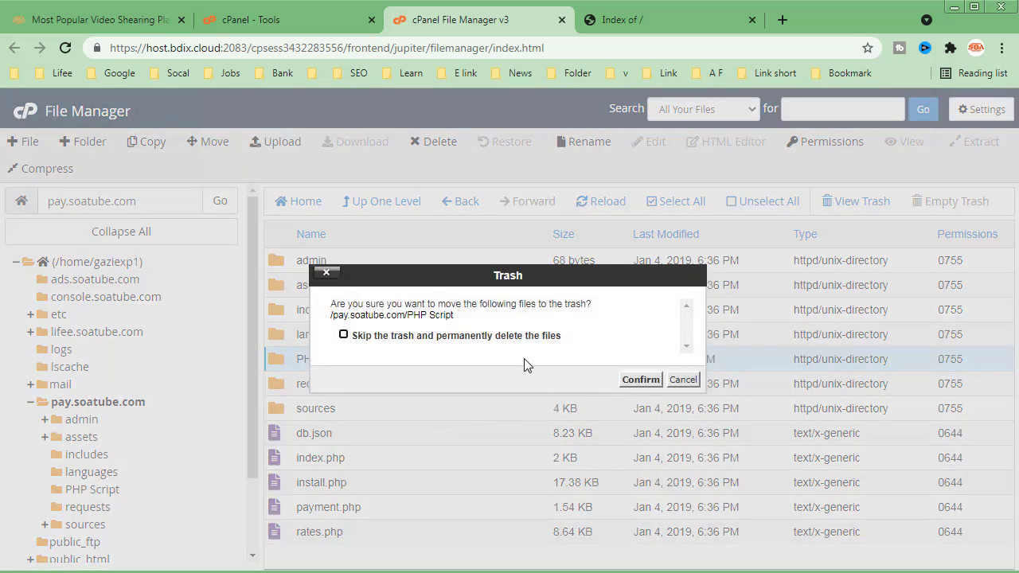
click(514, 336)
click(628, 380)
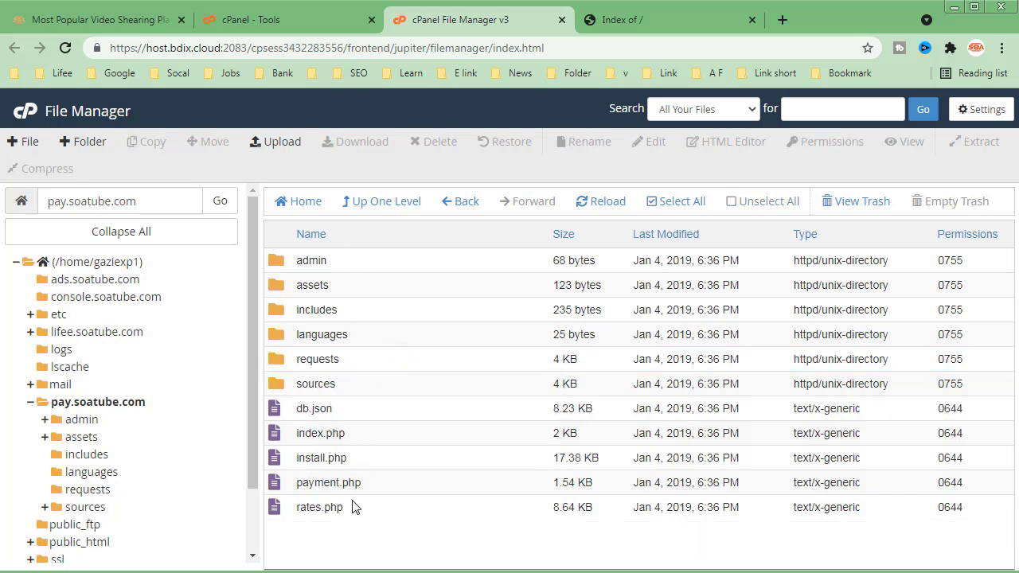
- Reload the pay.soatube.com site to open the BitExchanger installer
click(641, 31)
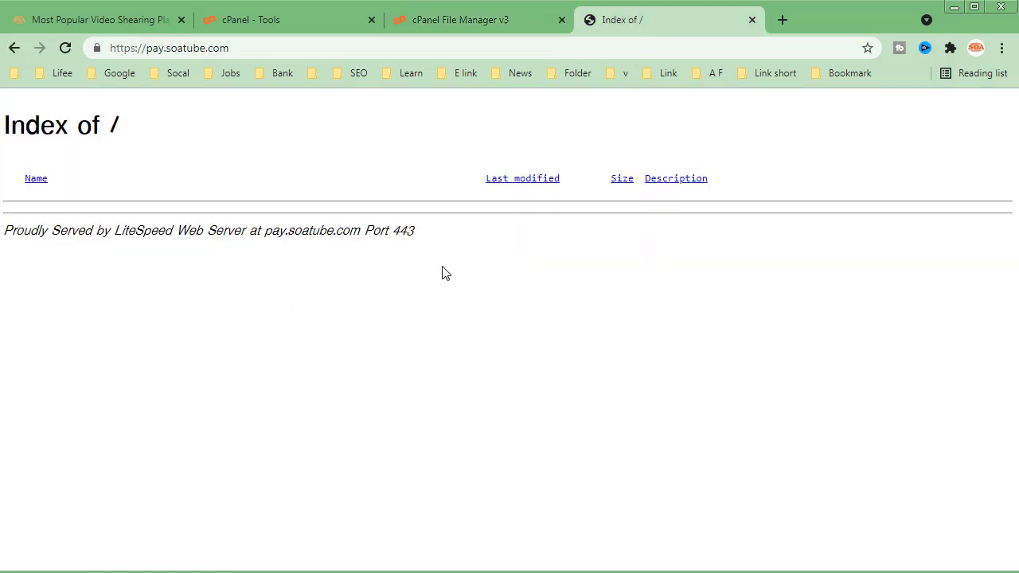
click(65, 48)
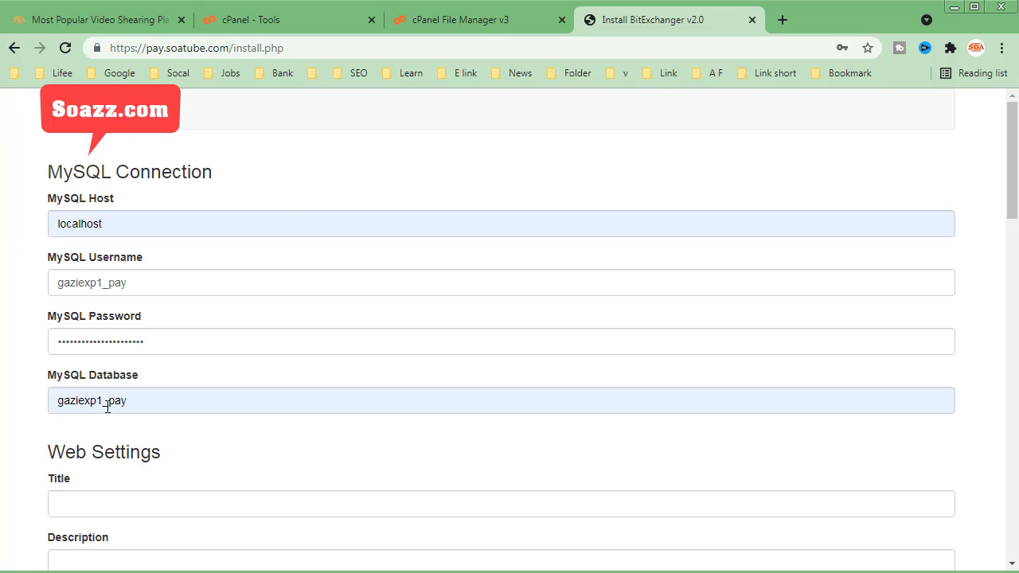
- In the web settings, set the title to "Soa Money Exchange" and the description to "Soa - Trusted Money Exchange"
drag(1014, 170, 1018, 253)
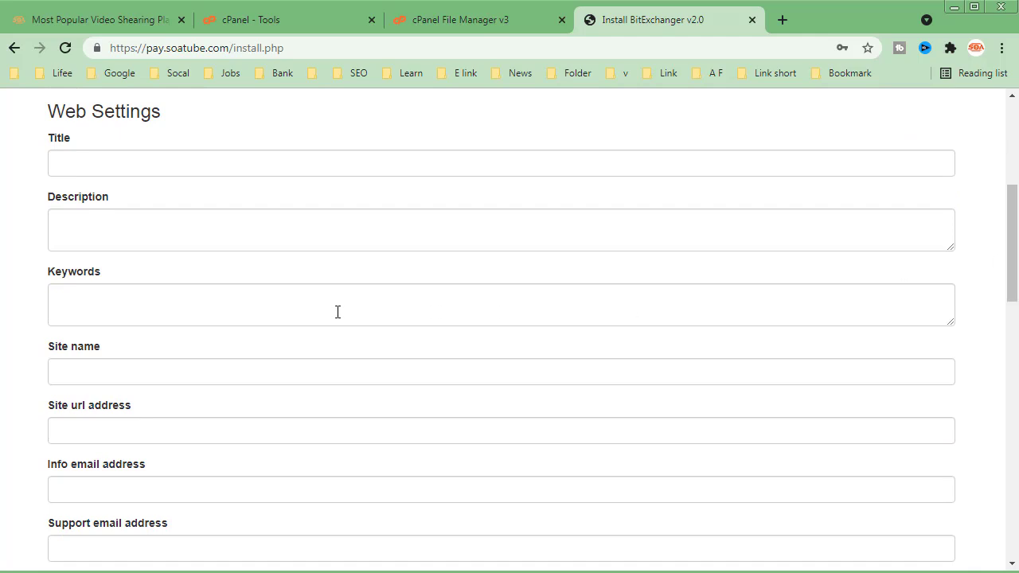
click(113, 166)
text(Soa Money Exchange)
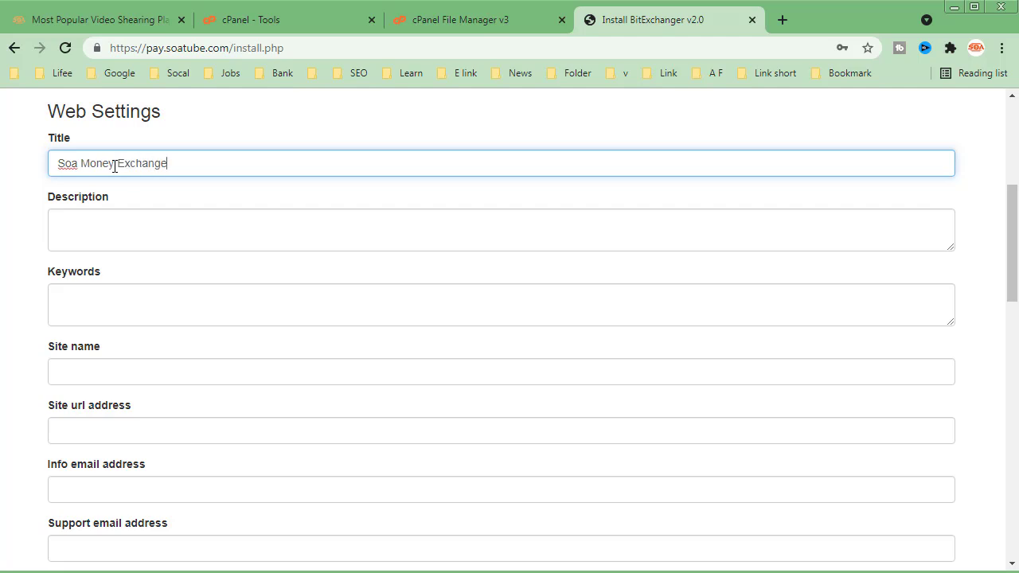
click(124, 223)
text(Soa Money Exchange)
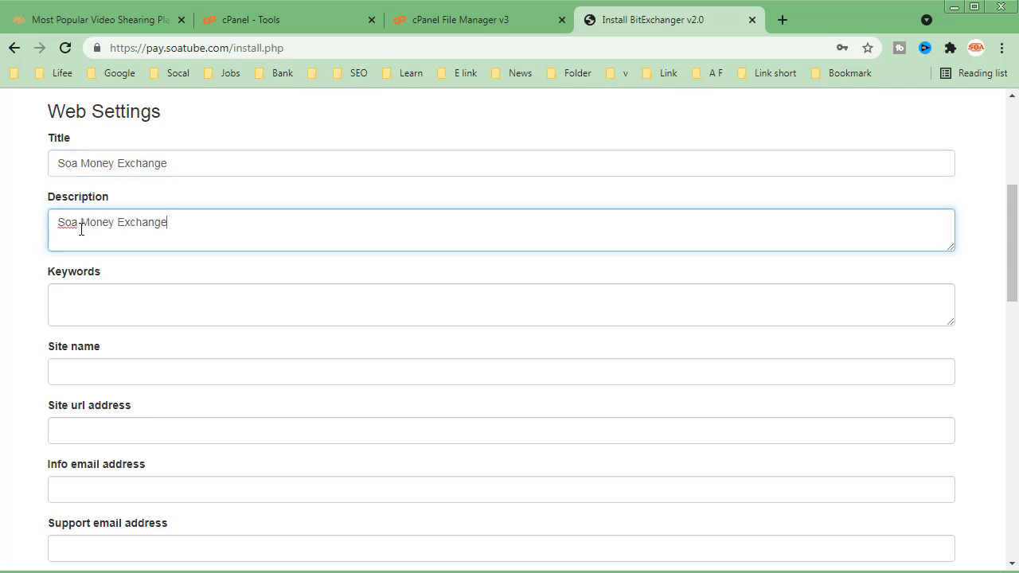
text(Trusted )
text(-)
- Set the site keywords to "Soa Money Exchange. Money Exchange"
click(143, 296)
text(Soa Money Exchange)
text(. Monet)
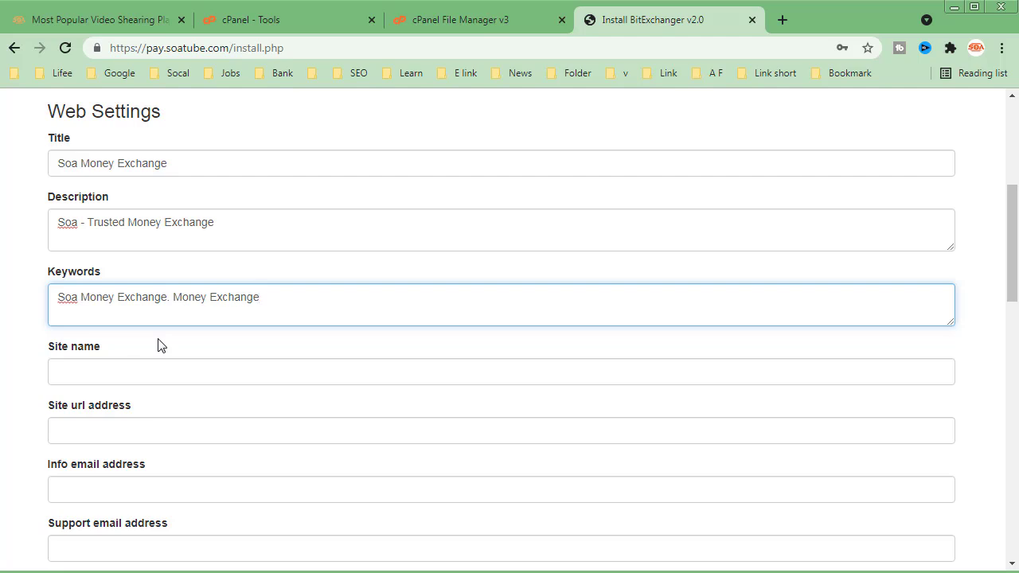
- Append a comma to the site keywords and set the site name to "Soa Money Exchange", copied from the title
key(BackSpace)
text(,)
triple_click(178, 162)
key(ctrl+c)
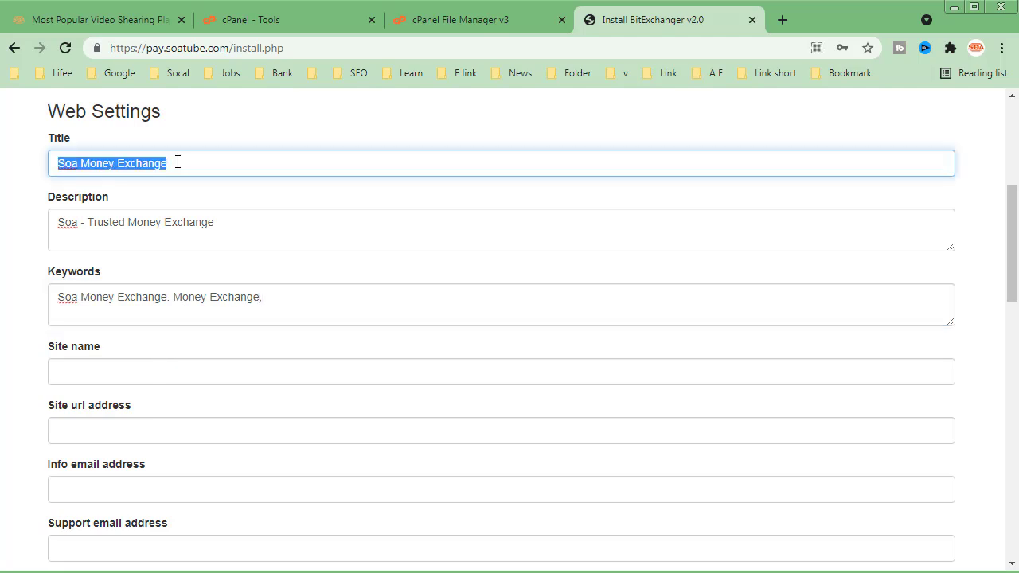
click(151, 373)
key(ctrl+v)
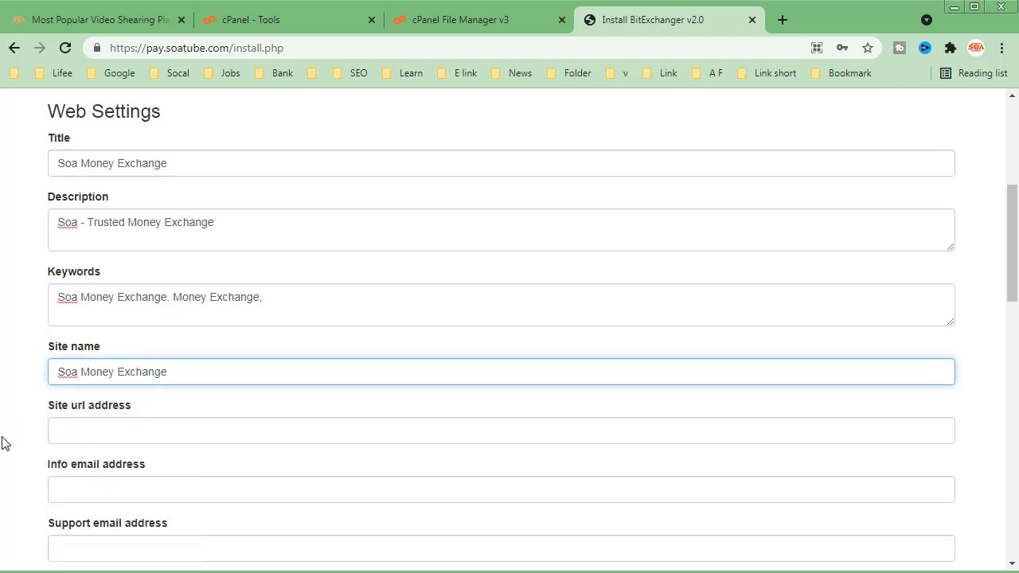
drag(234, 48, 95, 47)
key(ctrl+c)
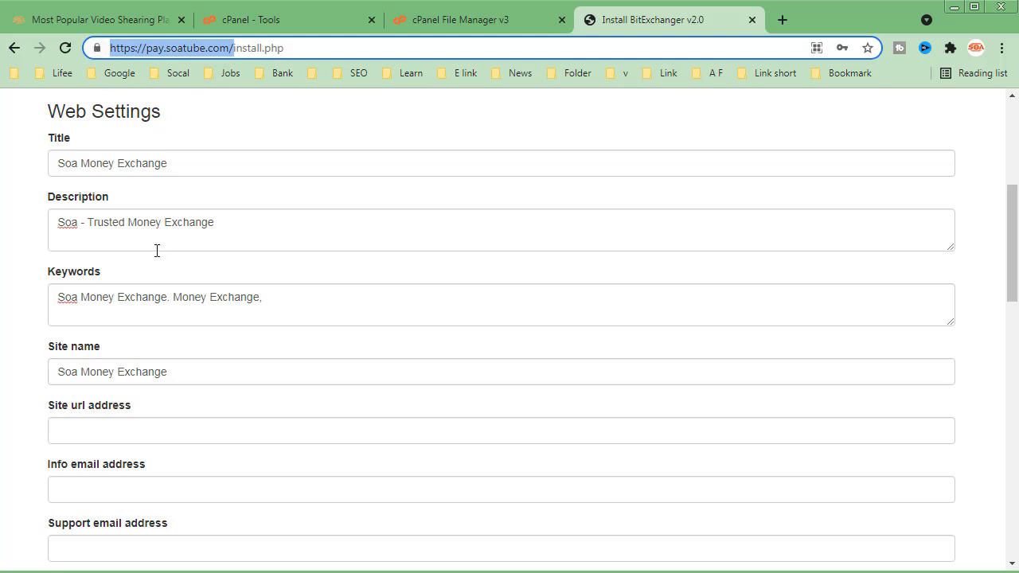
click(139, 436)
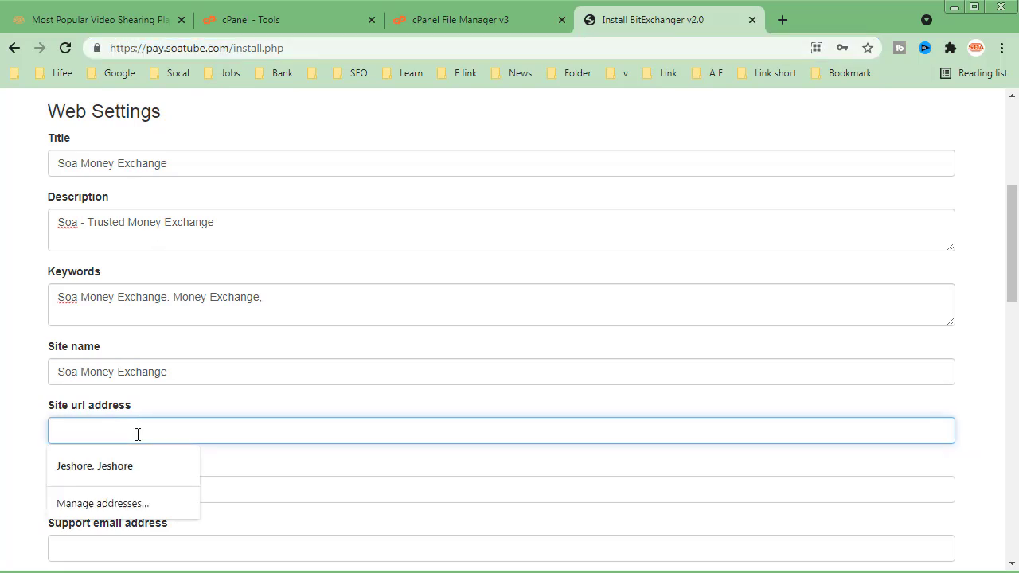
key(ctrl+v)
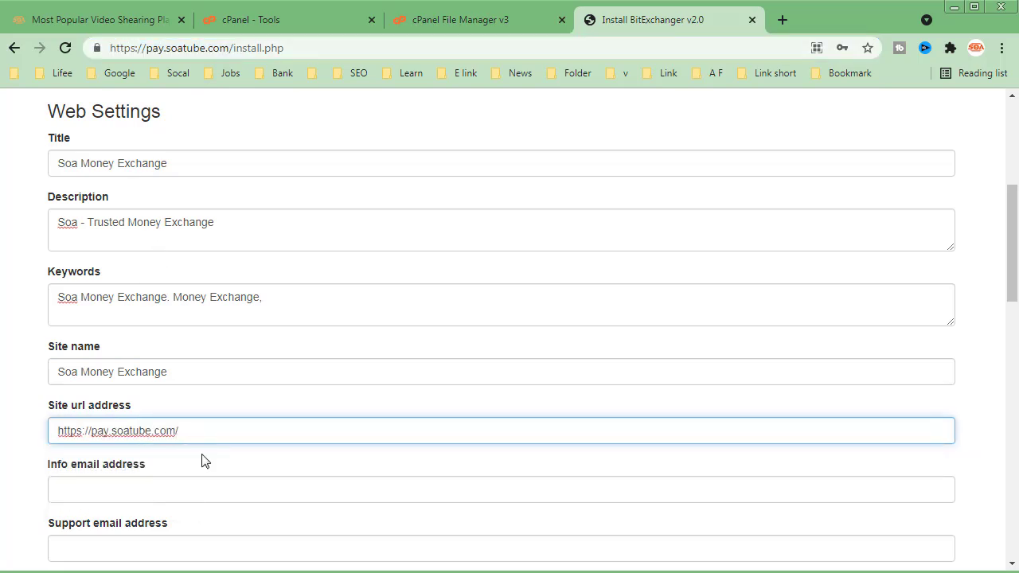
- Fill in the info and support email addresses with the site's saved contact e-mail
click(174, 488)
click(152, 535)
click(197, 557)
click(77, 517)
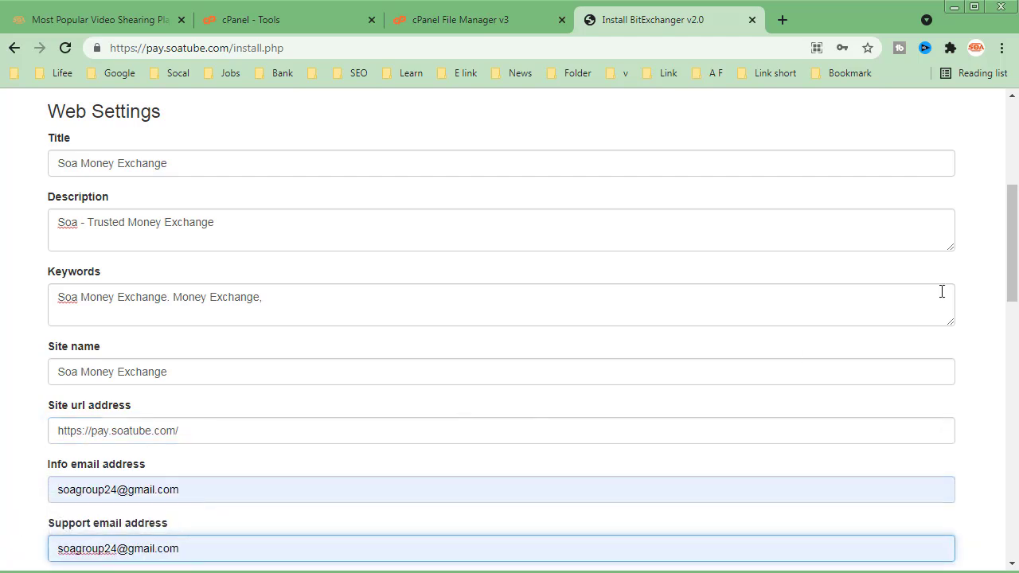
- Set the referral commission to 5 and the wallet commission to 2, and require user login to exchange
drag(1014, 249, 1017, 354)
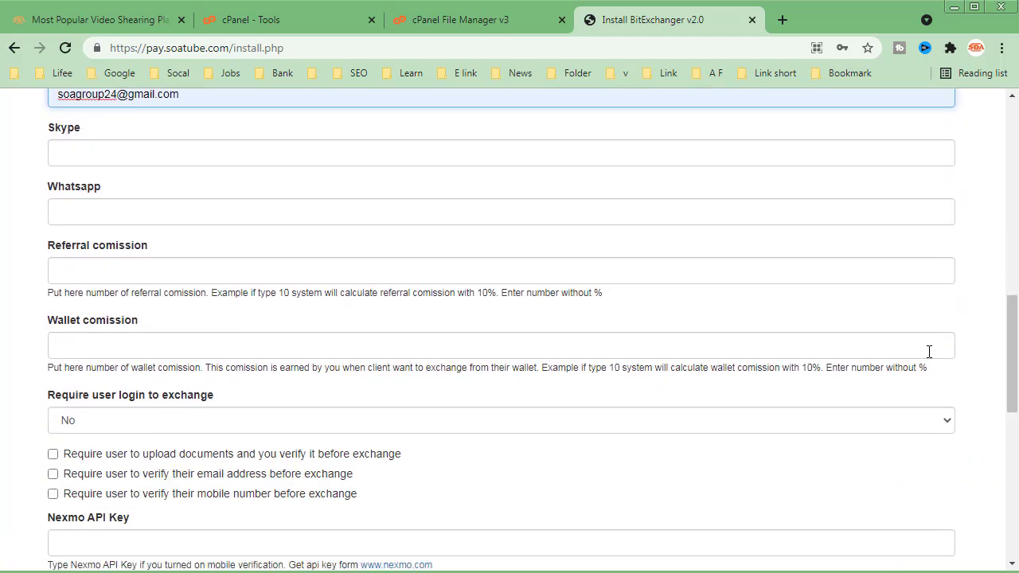
click(143, 159)
click(162, 213)
click(172, 269)
click(140, 305)
click(144, 347)
click(132, 380)
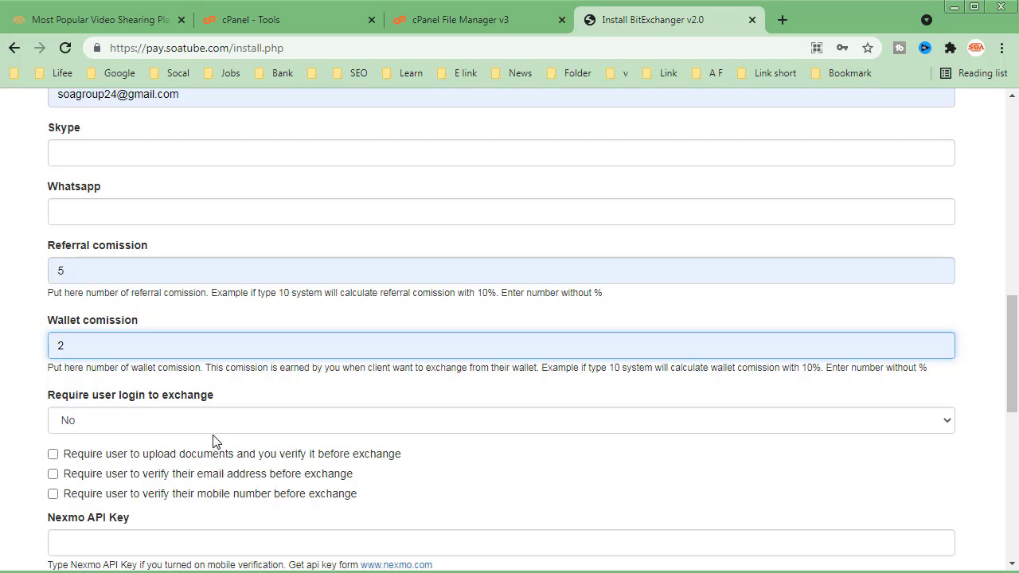
click(275, 420)
click(159, 439)
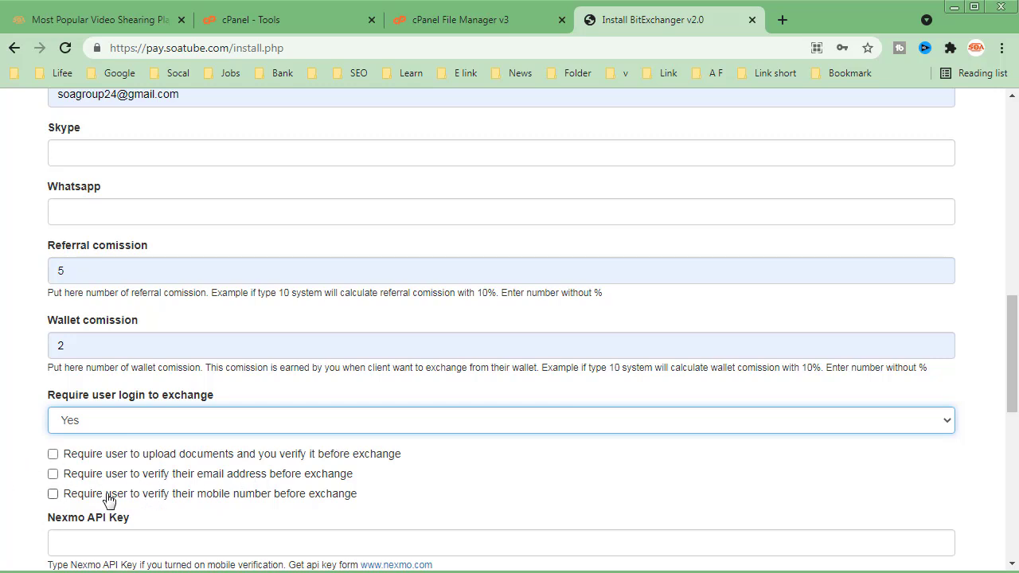
- Set the work time to start at 08:00 AM and end at 02:00 AM, with GMT zone +06
drag(1010, 375, 1017, 466)
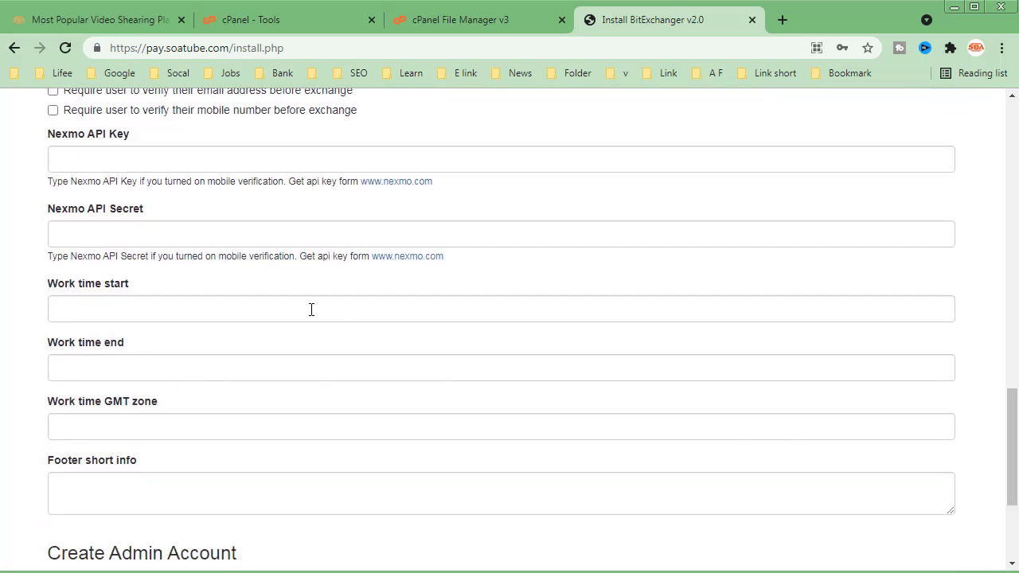
click(151, 148)
click(151, 234)
click(148, 303)
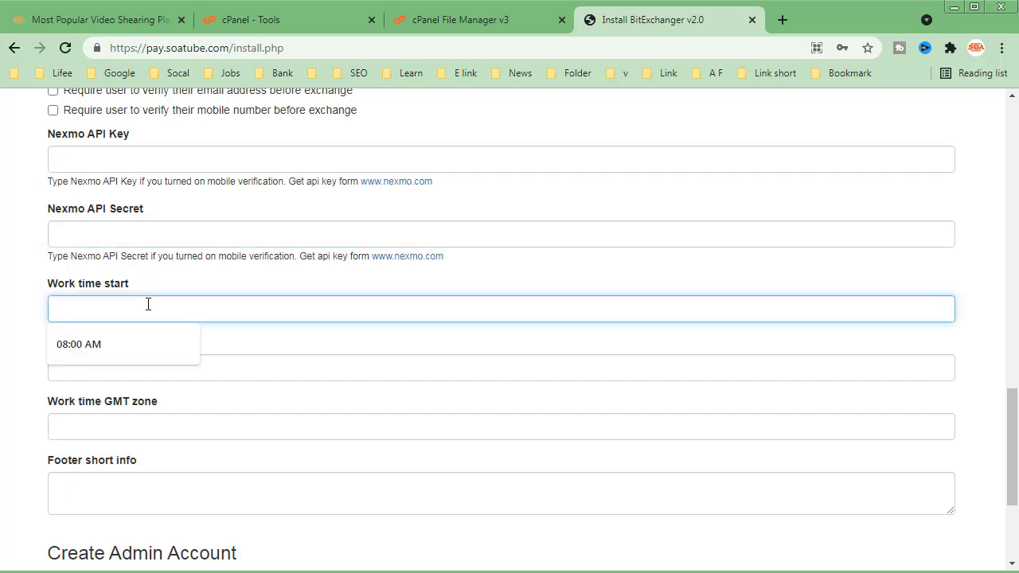
click(137, 342)
click(81, 362)
click(69, 403)
click(124, 433)
click(124, 460)
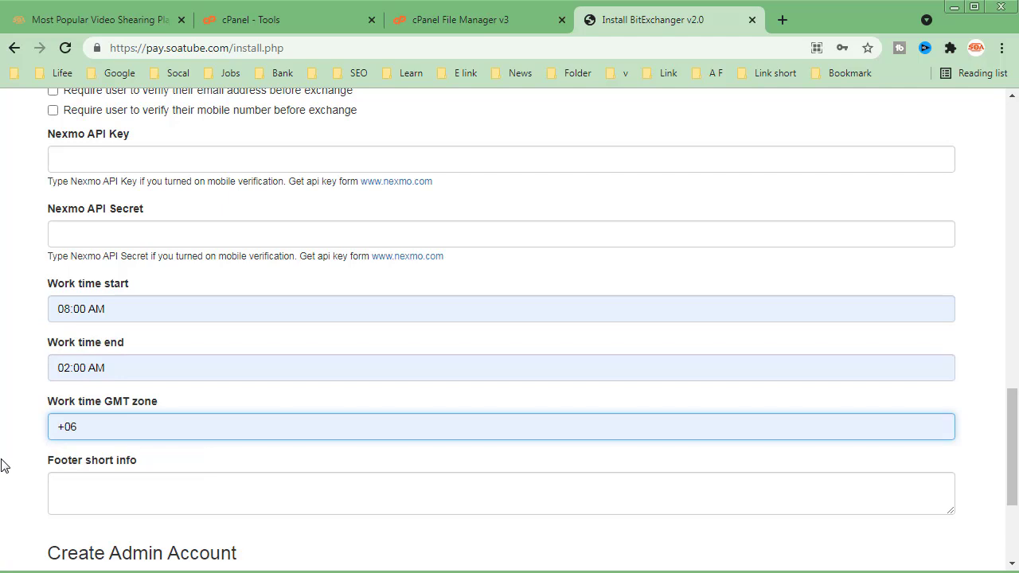
- Enter "Soa MoneyExchange" as the footer short info
click(65, 487)
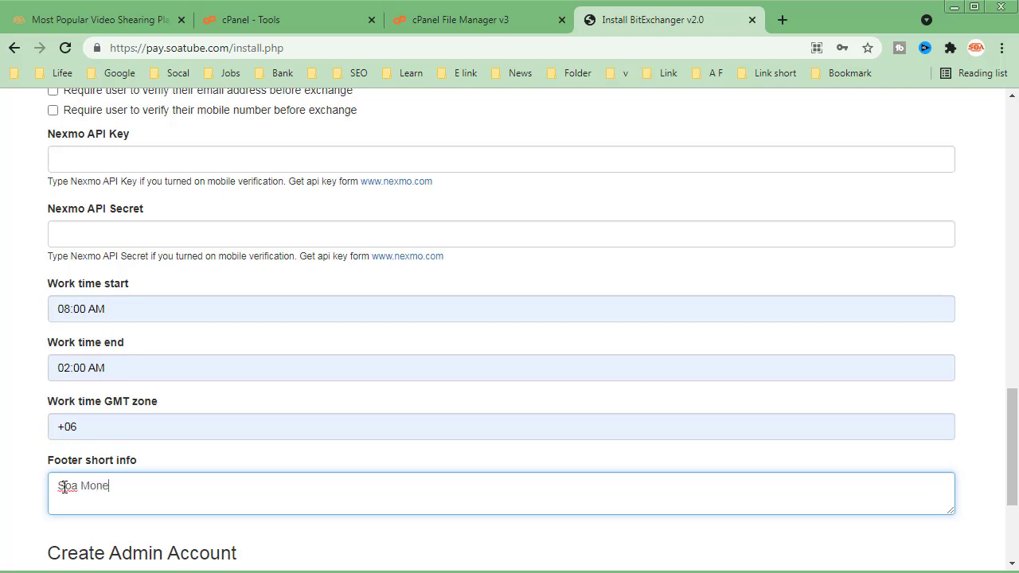
text(Soa MoneyExchange)
click(40, 526)
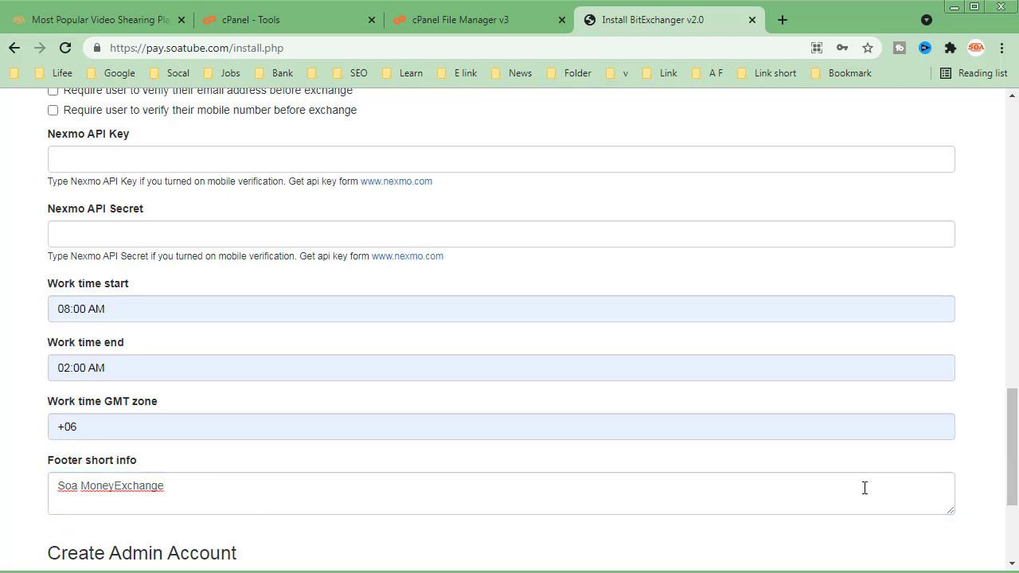
- Fill in the admin account's username, e-mail address and password, and run the installation
drag(1016, 460, 1015, 511)
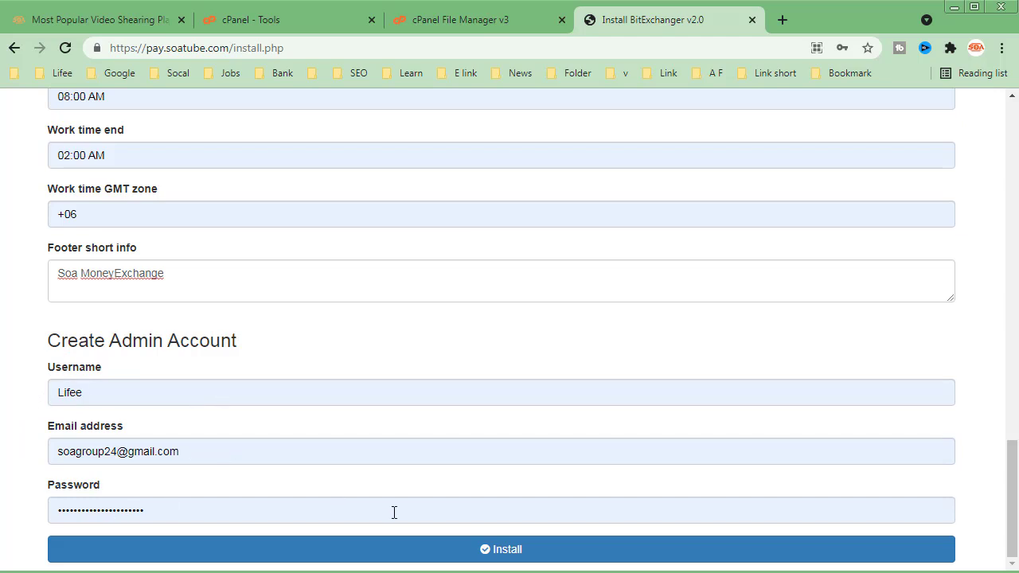
click(506, 554)
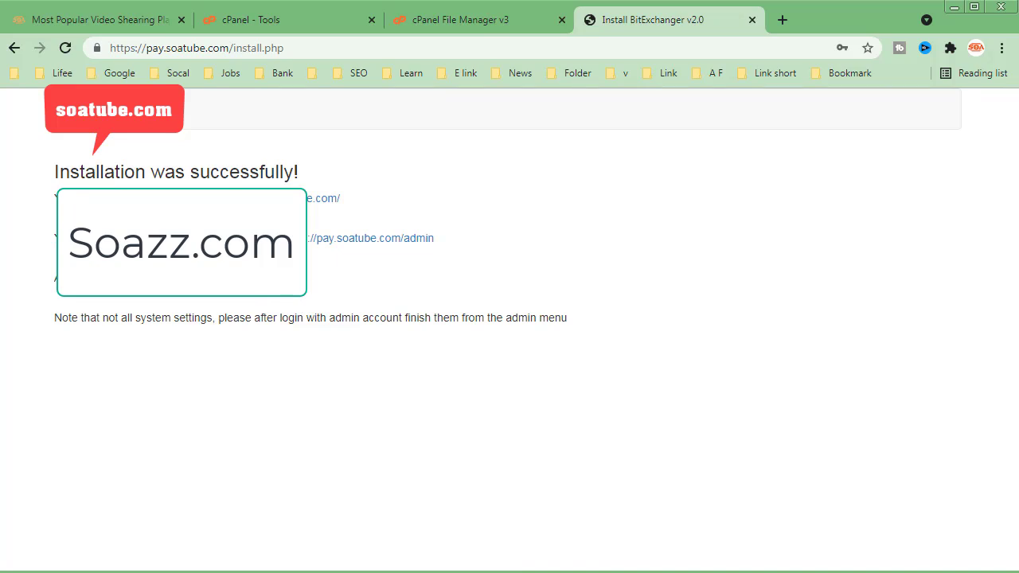
- Open the newly installed site and examine its exchange form, footer links, and login and account creation options
click(322, 199)
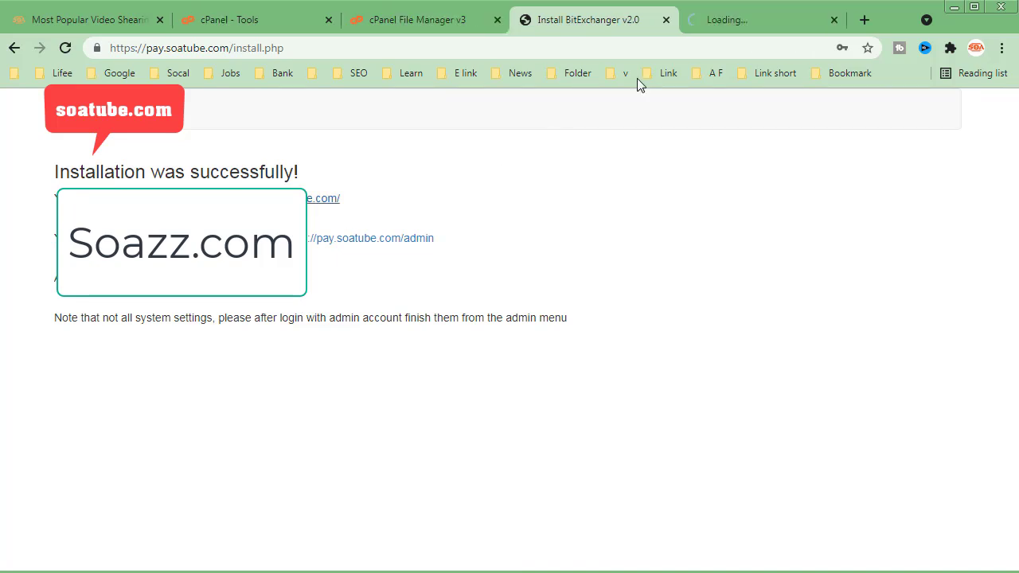
click(722, 22)
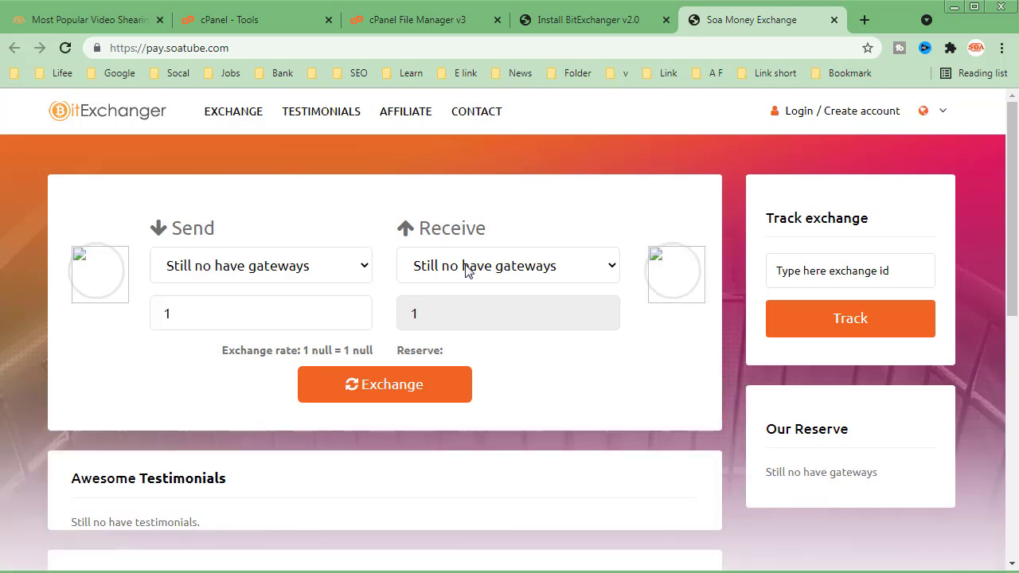
click(519, 271)
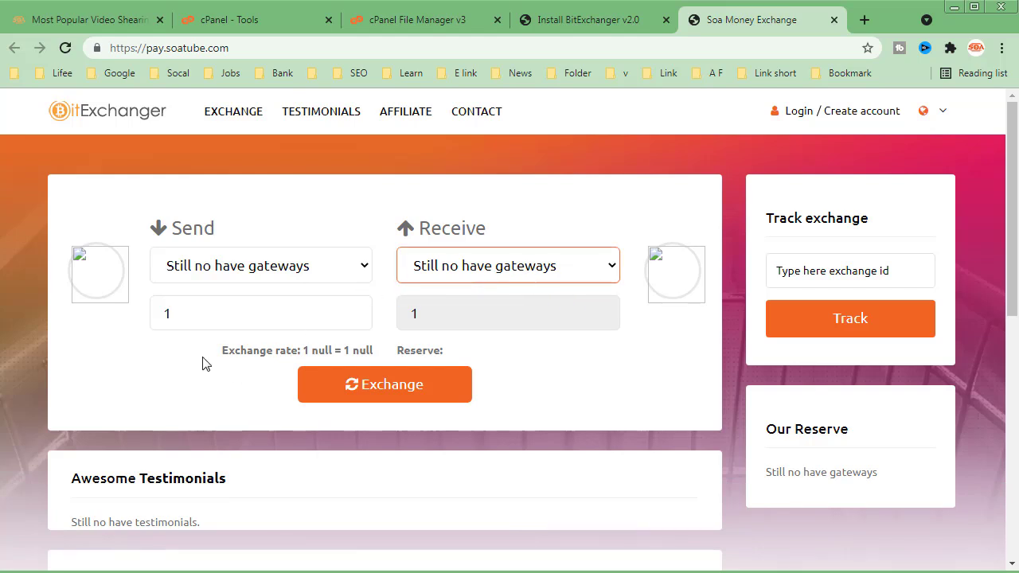
scroll(205, 356, down, 10)
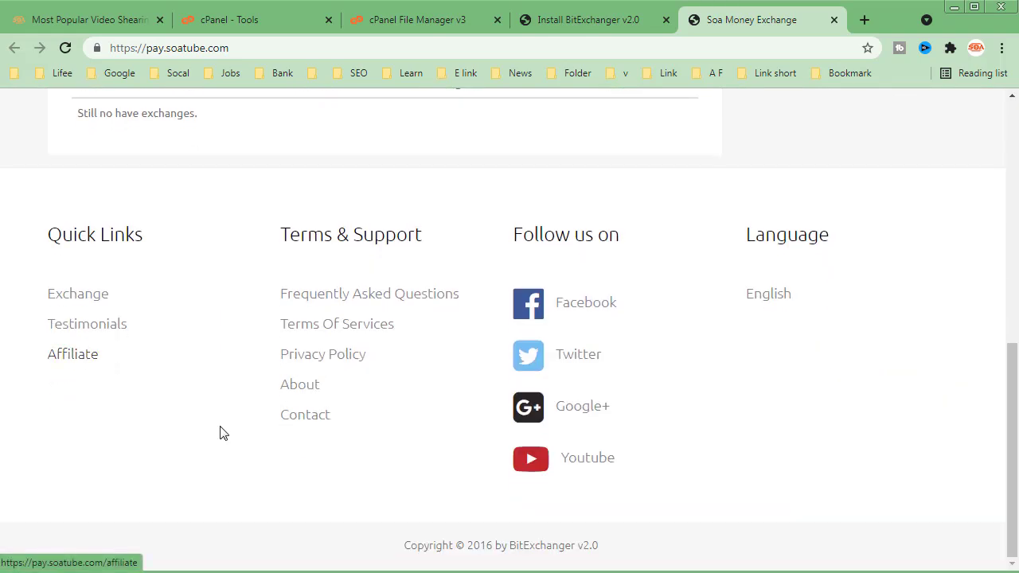
click(93, 360)
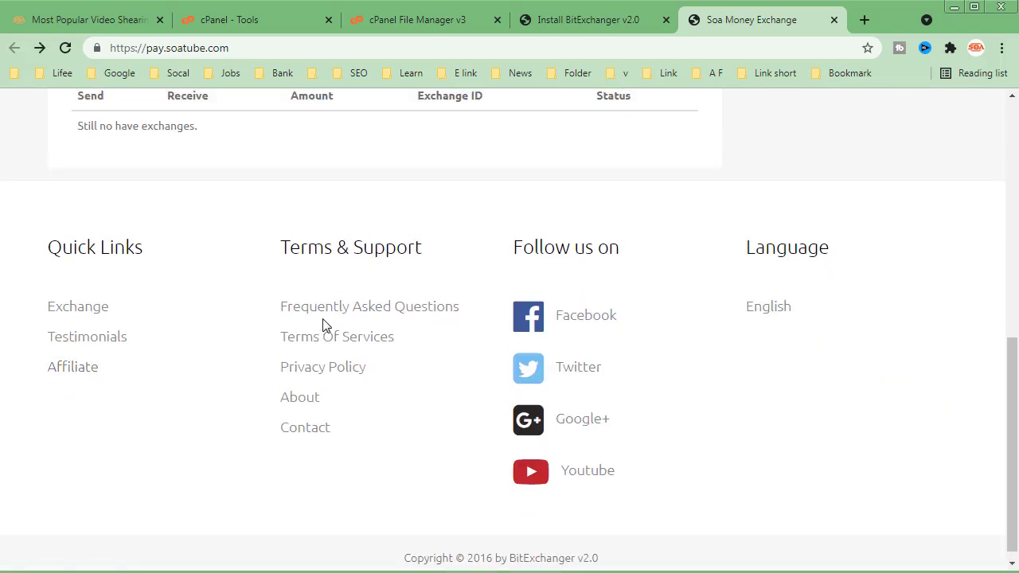
scroll(320, 286, up, 10)
scroll(454, 210, down, 1)
scroll(563, 246, up, 1)
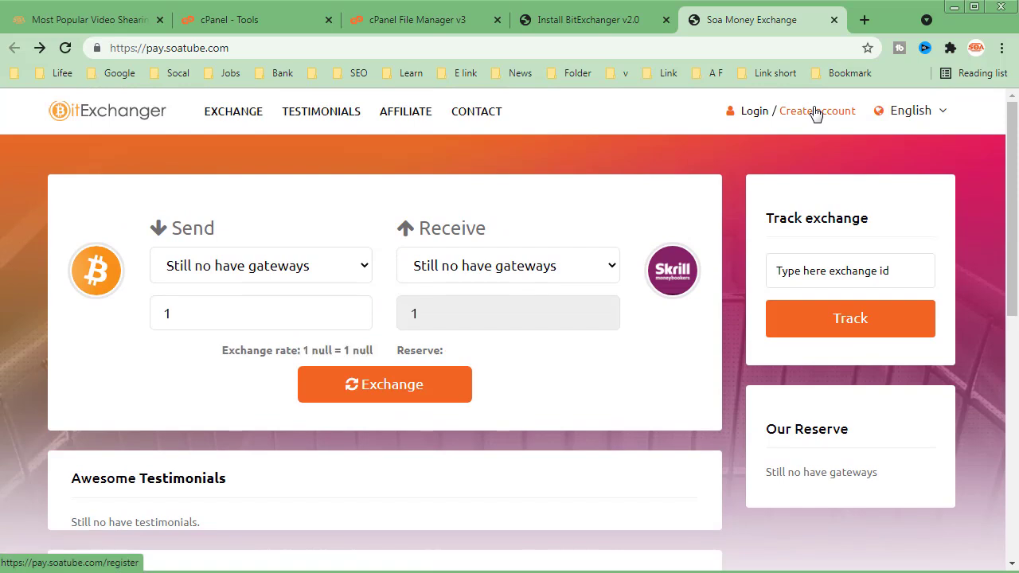
click(751, 118)
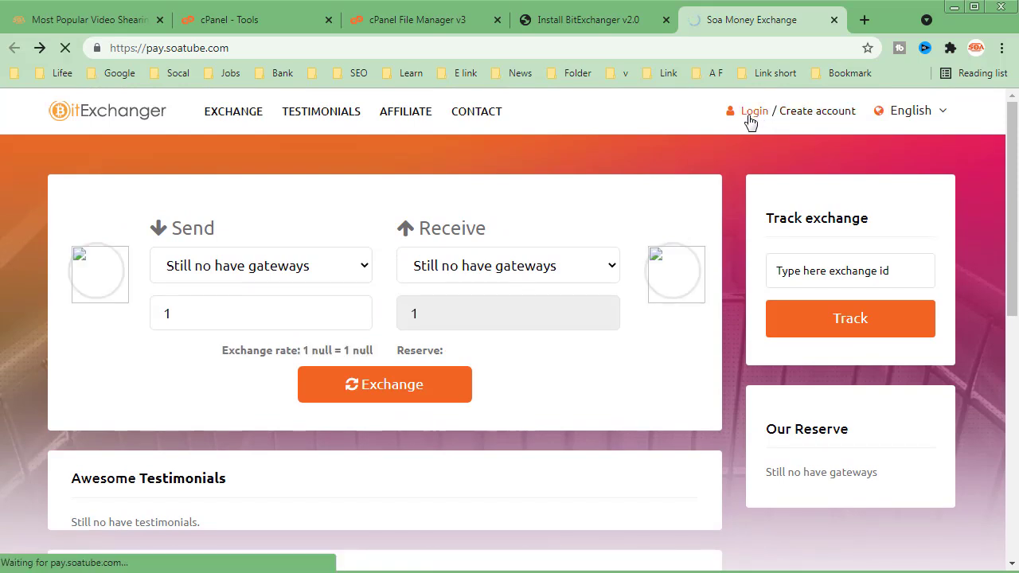
click(845, 112)
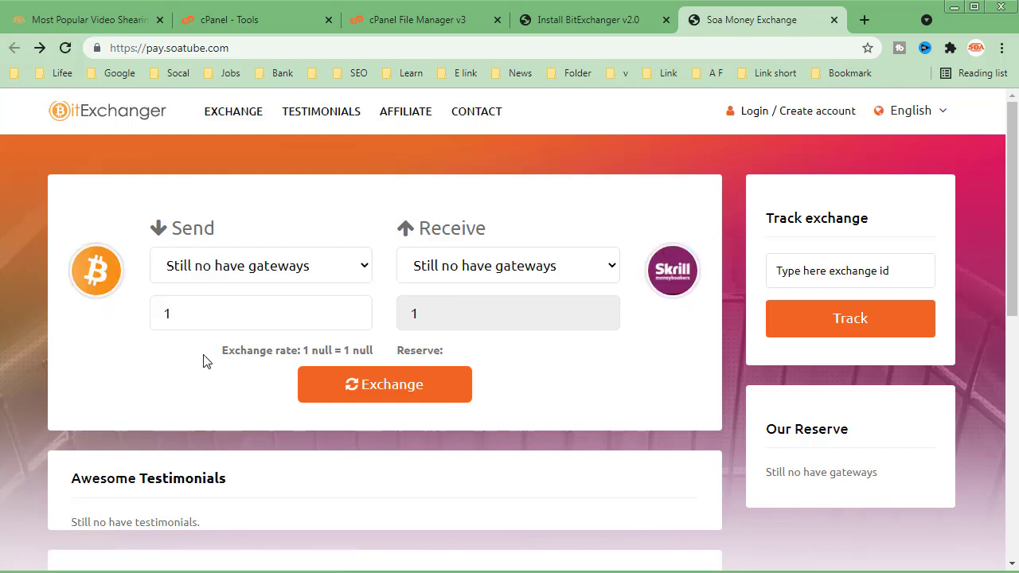
click(273, 53)
click(276, 53)
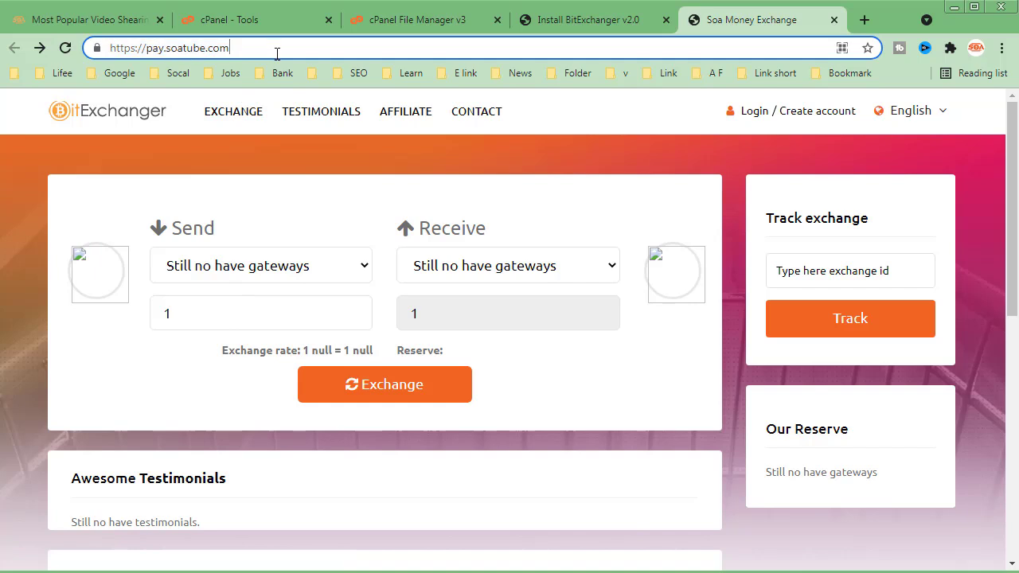
text(/a)
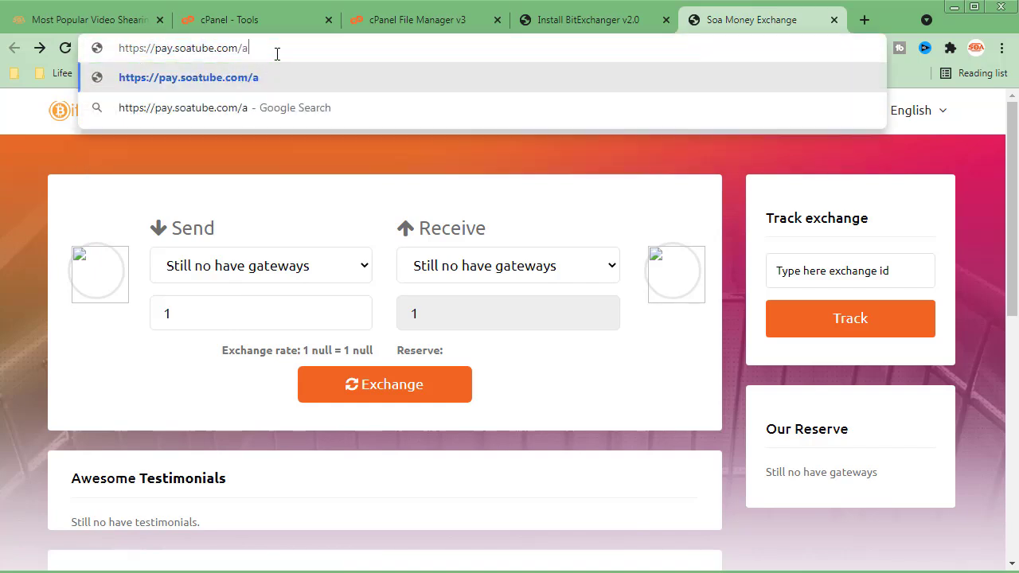
text(dmin)
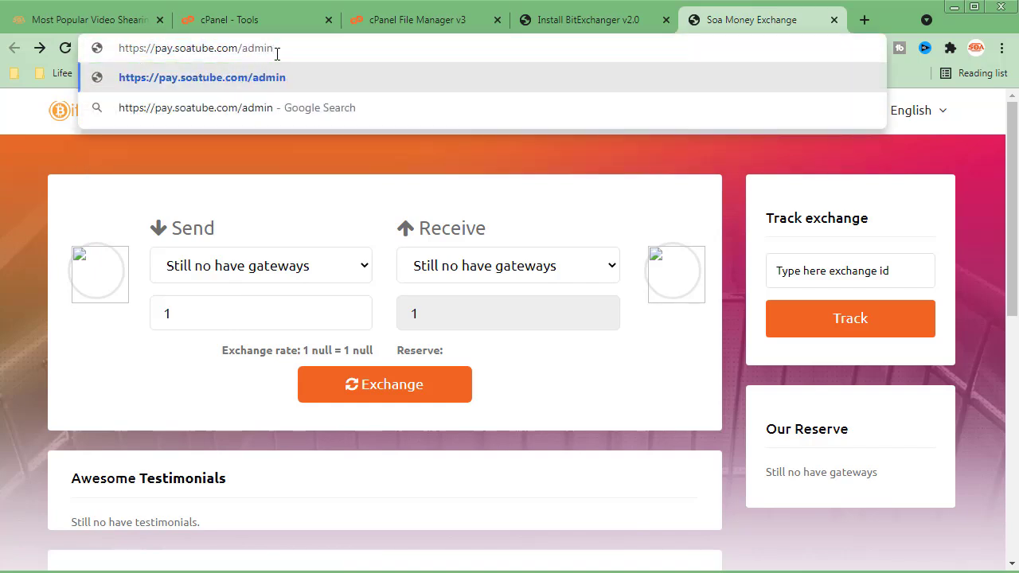
key(Return)
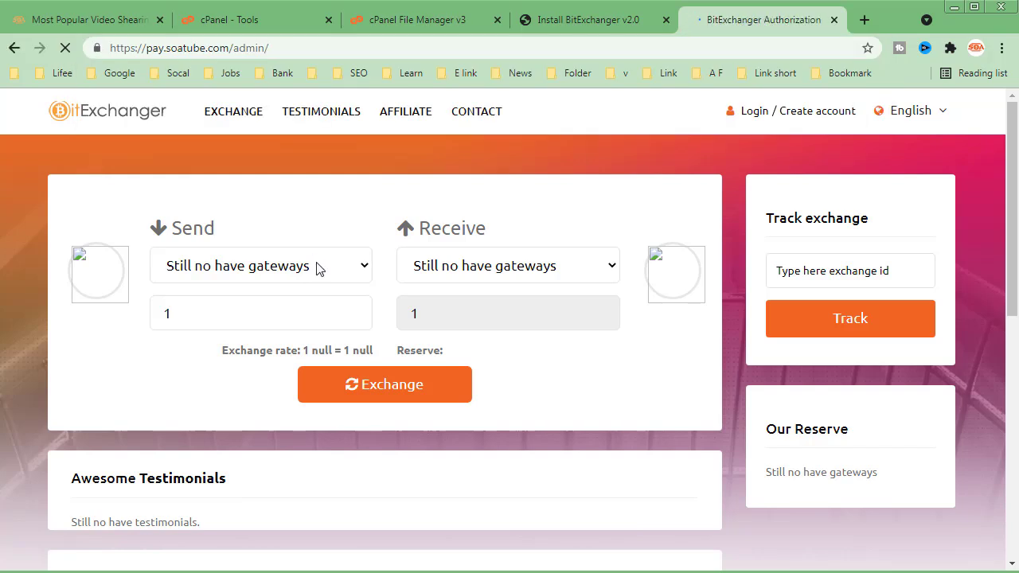
- Log in to the BitExchanger admin panel with the admin username and account password
click(404, 231)
click(411, 265)
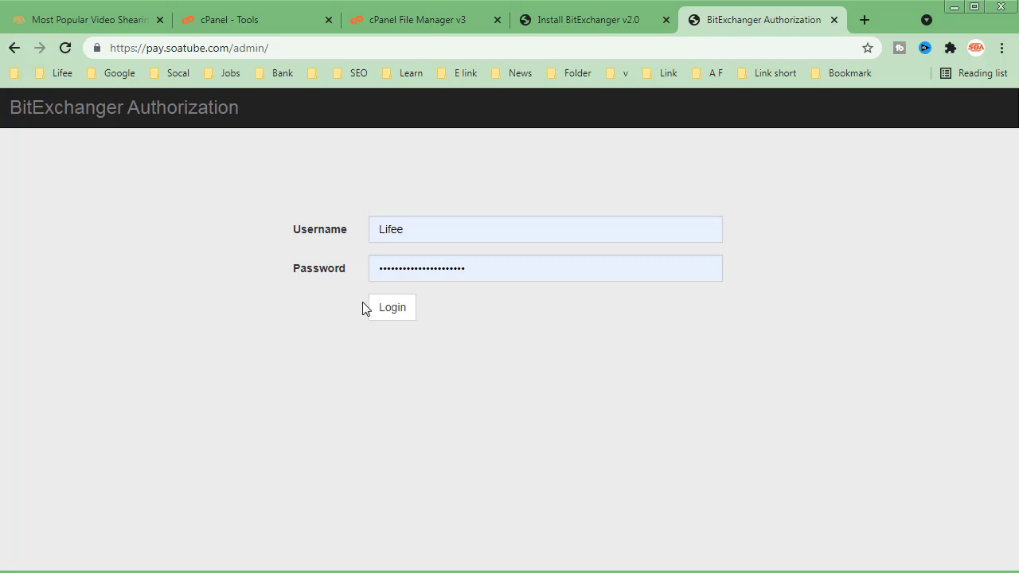
click(387, 312)
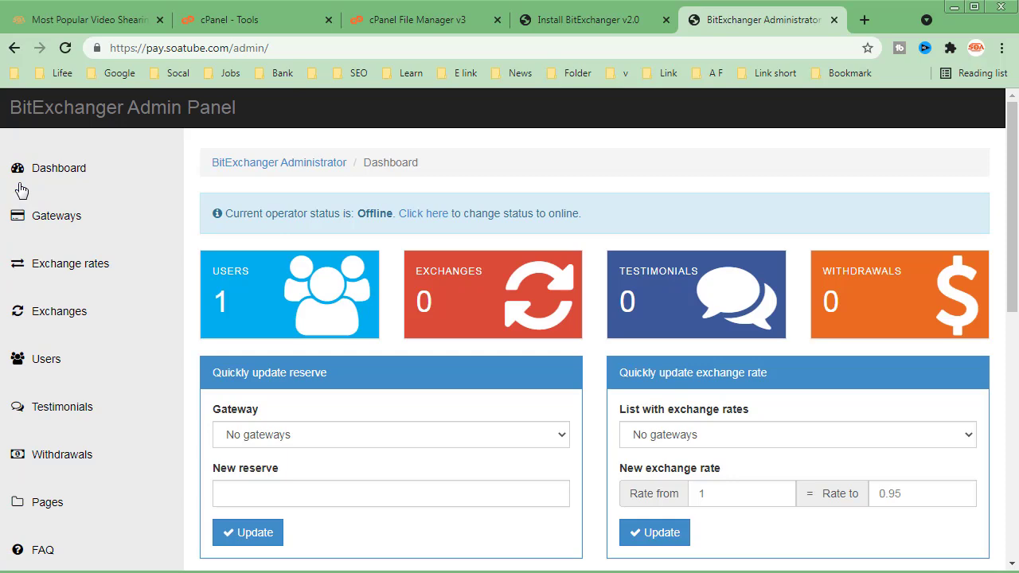
- Examine the admin dashboard's reserve and exchange rate update forms and the pending exchanges and withdrawals
scroll(445, 310, down, 1)
click(400, 356)
click(400, 356)
click(759, 356)
click(719, 377)
click(759, 415)
click(906, 416)
click(704, 415)
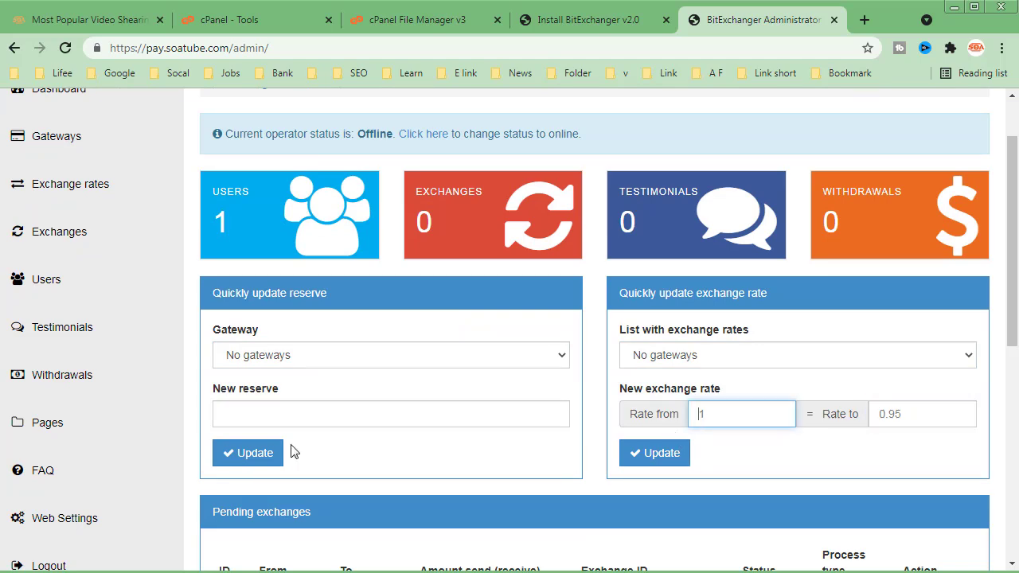
scroll(111, 319, up, 1)
scroll(430, 287, down, 7)
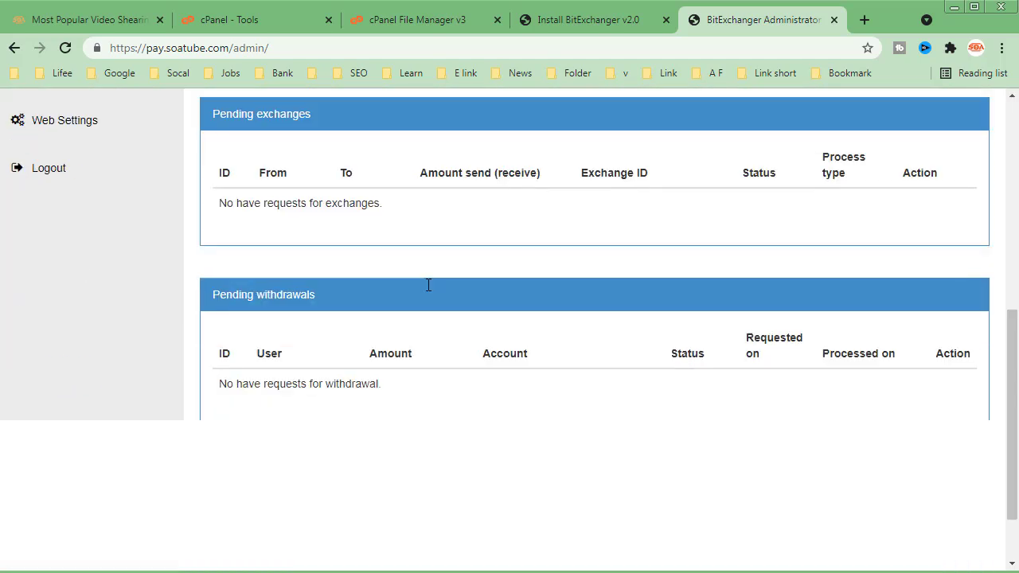
scroll(353, 425, up, 8)
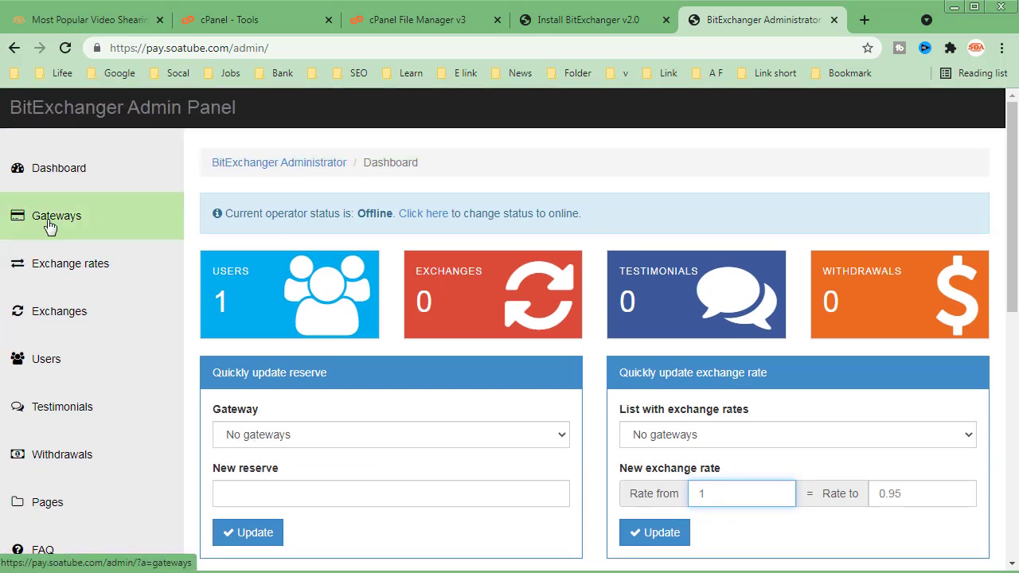
- Open the form for adding a payment gateway and review the available gateway choices, keeping PayPal selected
click(87, 241)
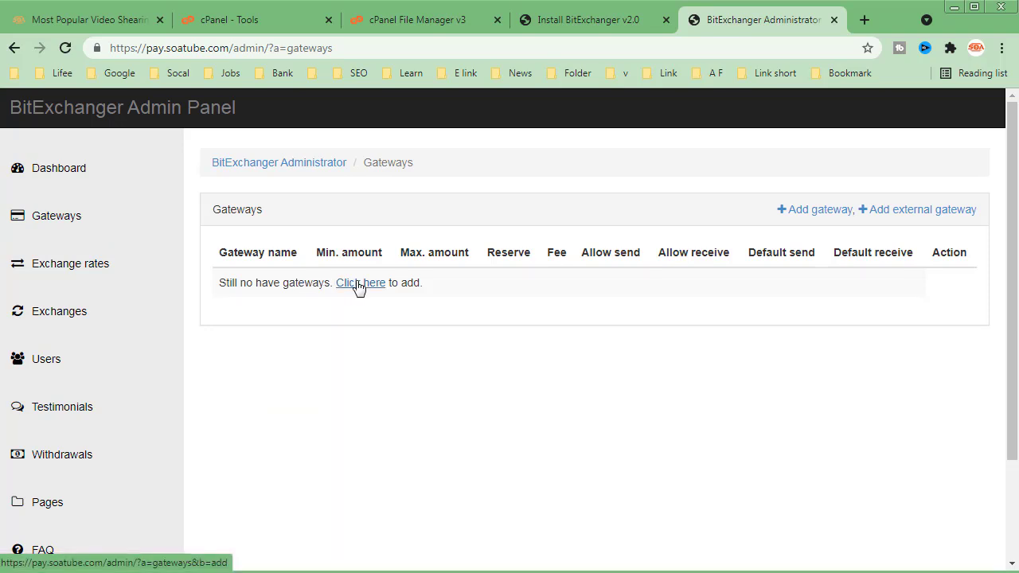
click(807, 219)
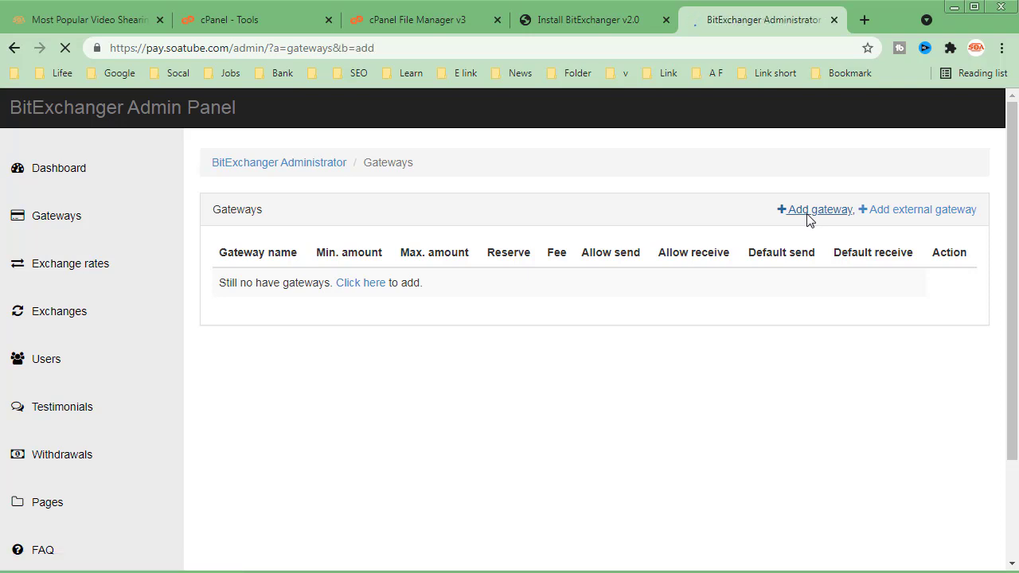
click(278, 280)
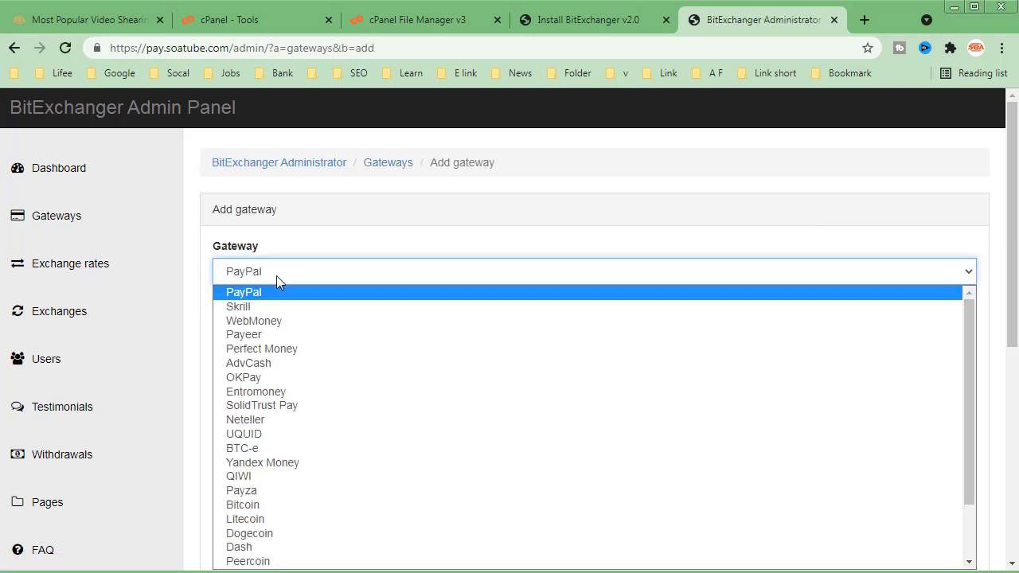
click(302, 244)
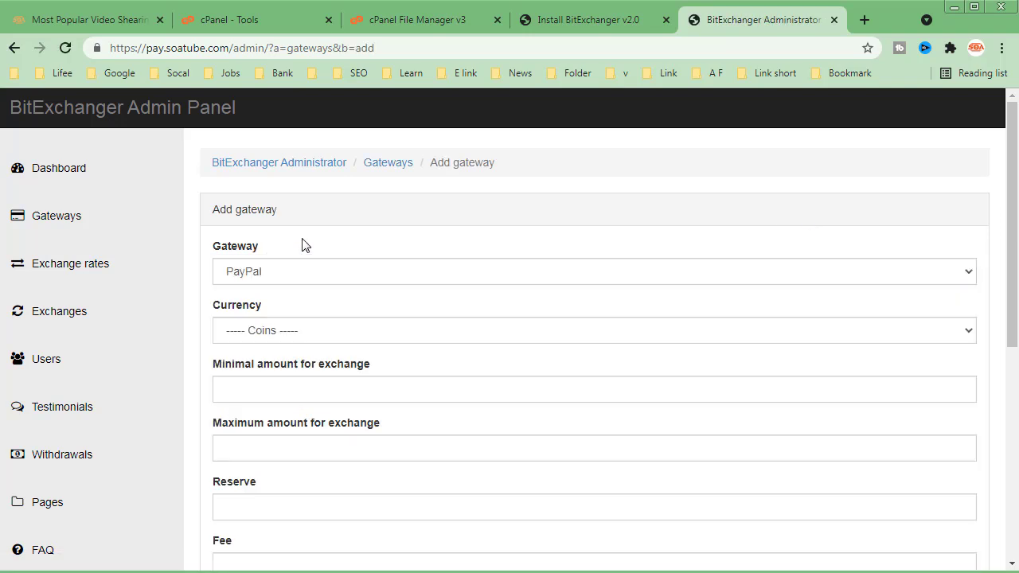
- Set the new PayPal gateway's currency to USD - United States Dollar
scroll(302, 244, down, 1)
click(303, 253)
click(313, 144)
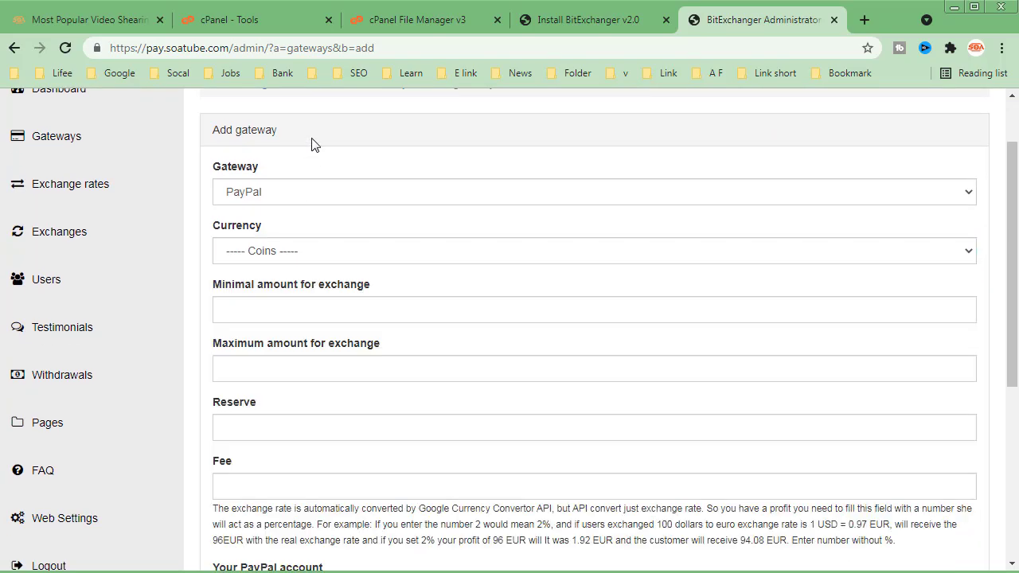
click(316, 250)
scroll(329, 351, down, 20)
scroll(335, 322, up, 20)
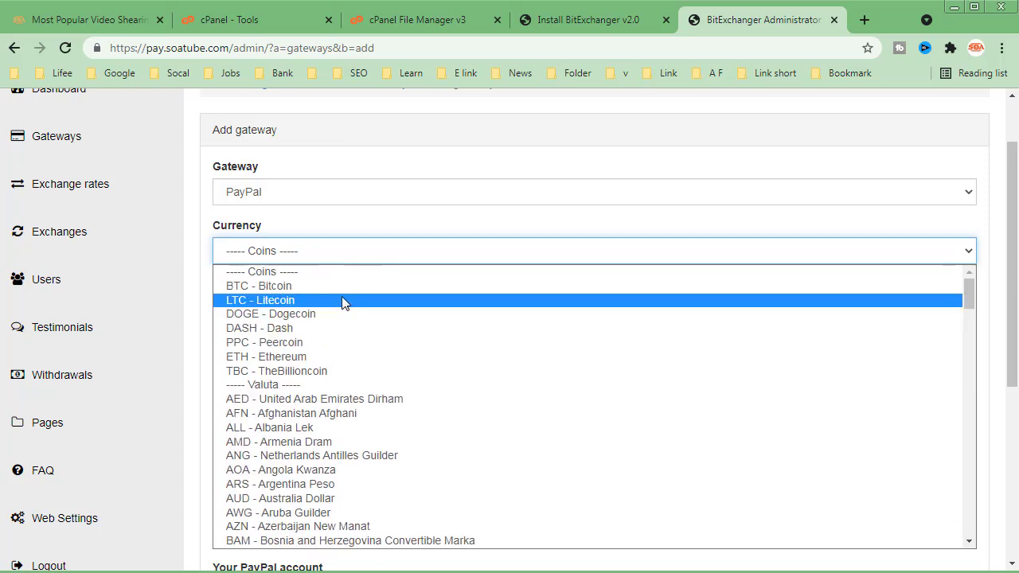
scroll(344, 306, down, 7)
key(u)
key(Down)
key(Down)
key(Down)
click(280, 465)
- Set the gateway's minimal exchange amount to 2 and its maximum exchange amount to 200
click(290, 312)
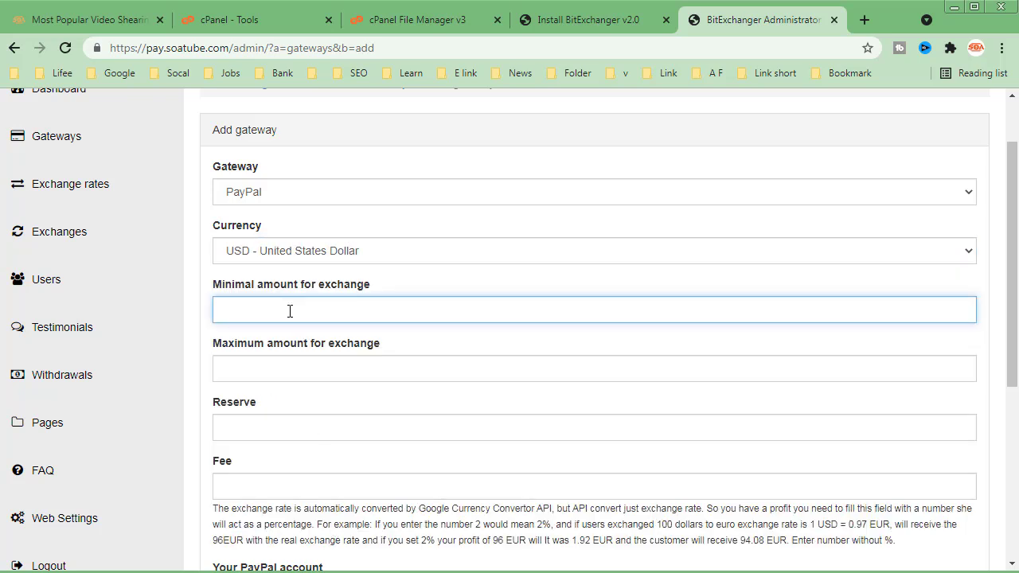
click(271, 361)
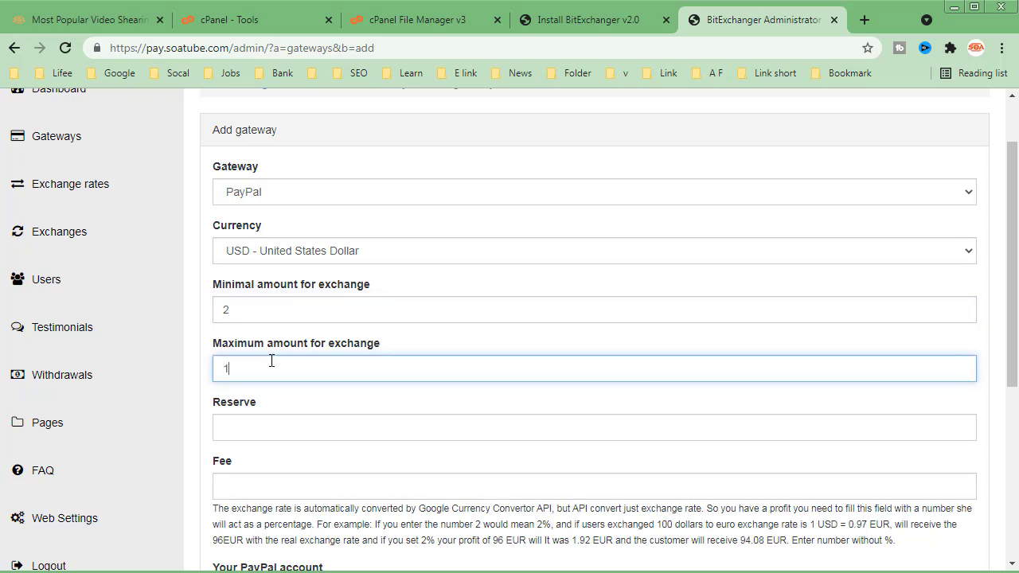
text(200)
- Set the gateway's reserve to 196 and its fee to 2
click(287, 437)
click(318, 404)
click(301, 427)
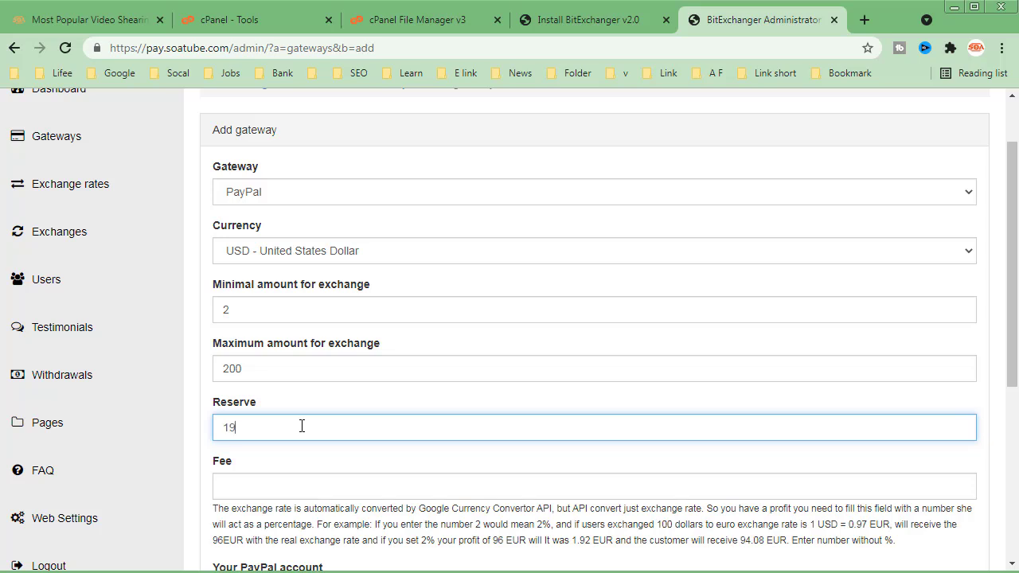
double_click(301, 426)
click(255, 490)
text(2)
- Enter the PayPal account e-mail and include the extra fee in the total payment amount, leaving the extra fee value blank
scroll(182, 542, down, 3)
click(252, 358)
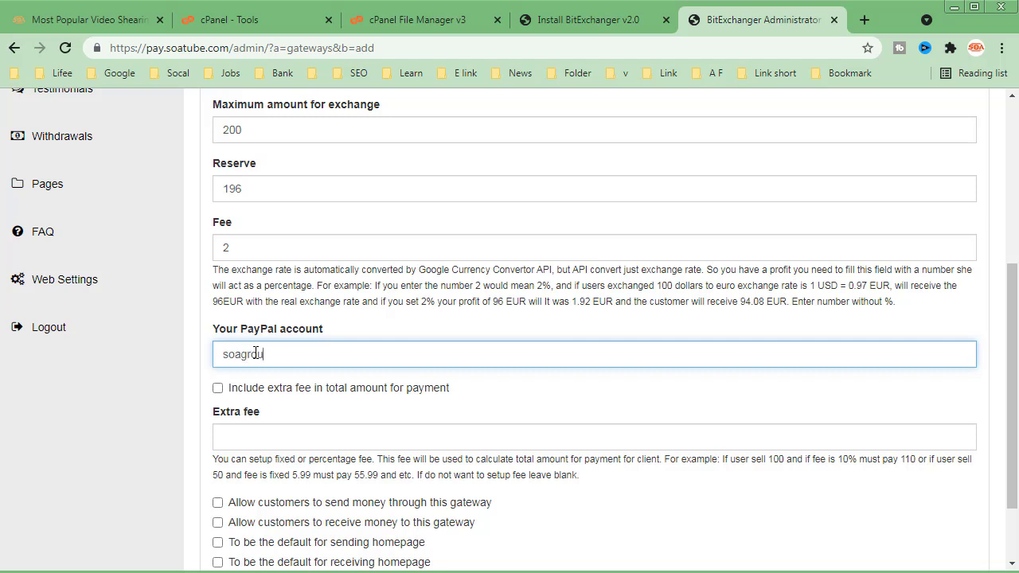
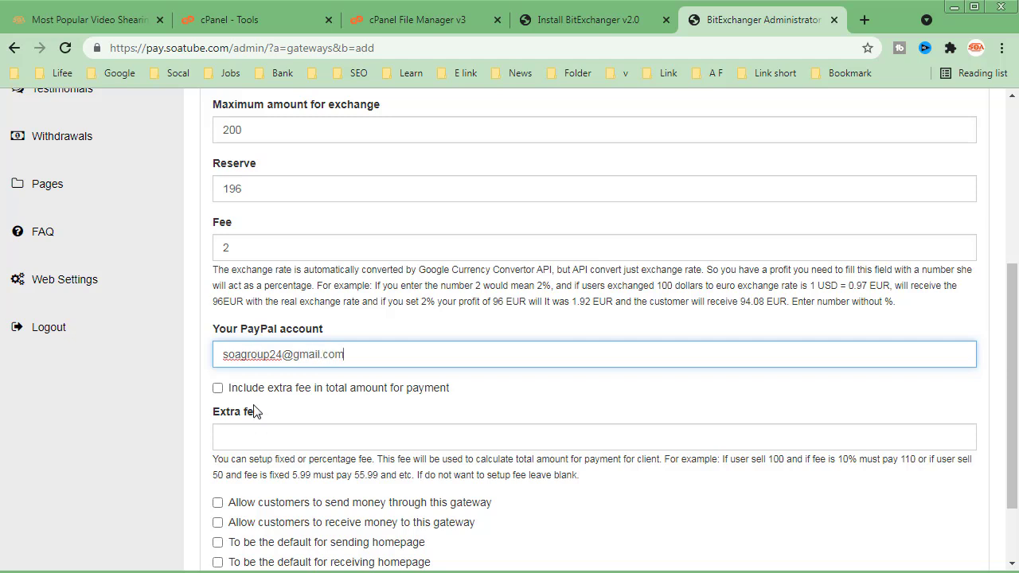
click(257, 390)
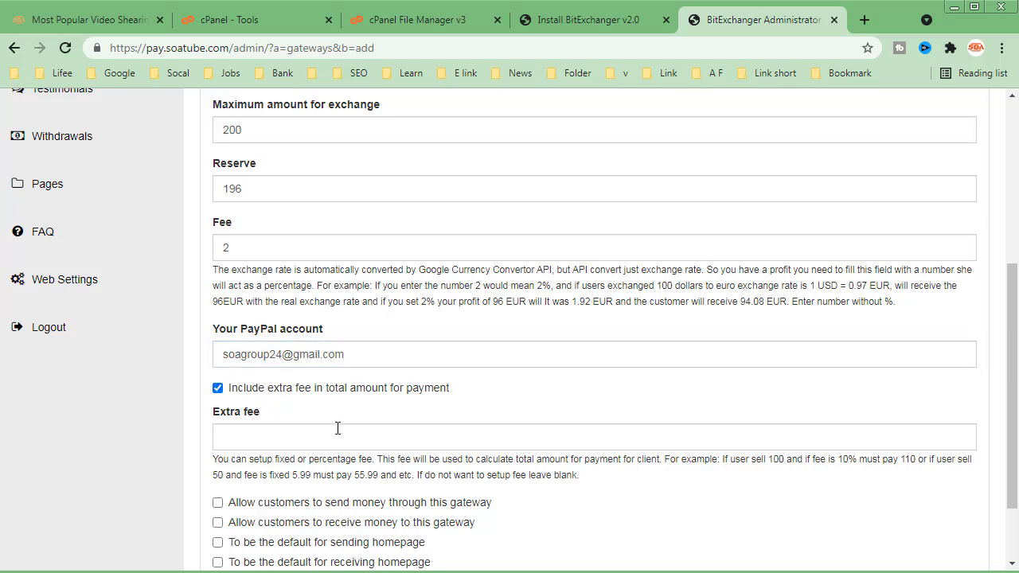
click(282, 428)
click(314, 415)
scroll(314, 413, down, 2)
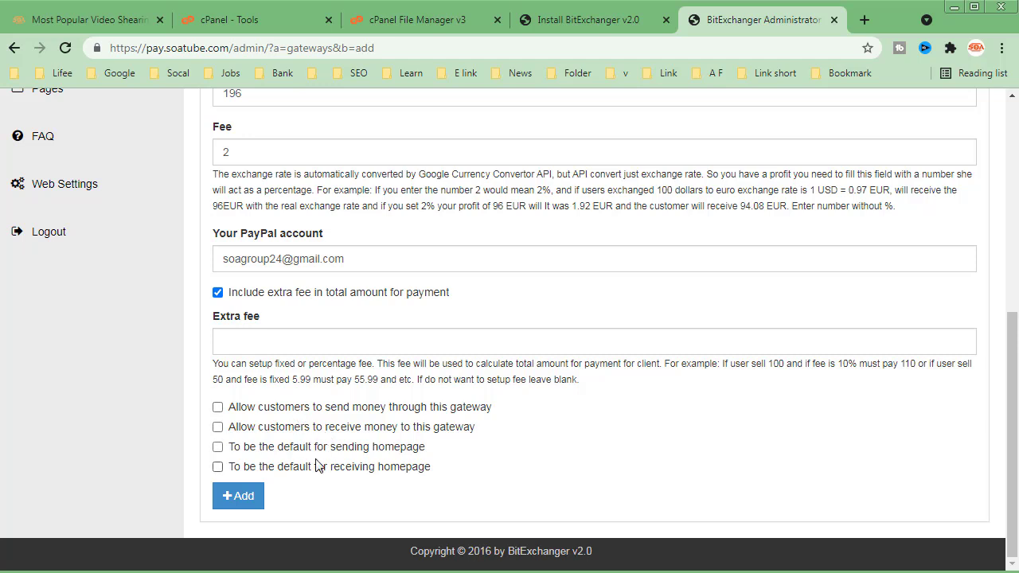
- Allow sending and receiving through the gateway, make it the homepage default for both, and add it
click(217, 447)
click(218, 466)
click(218, 427)
click(218, 407)
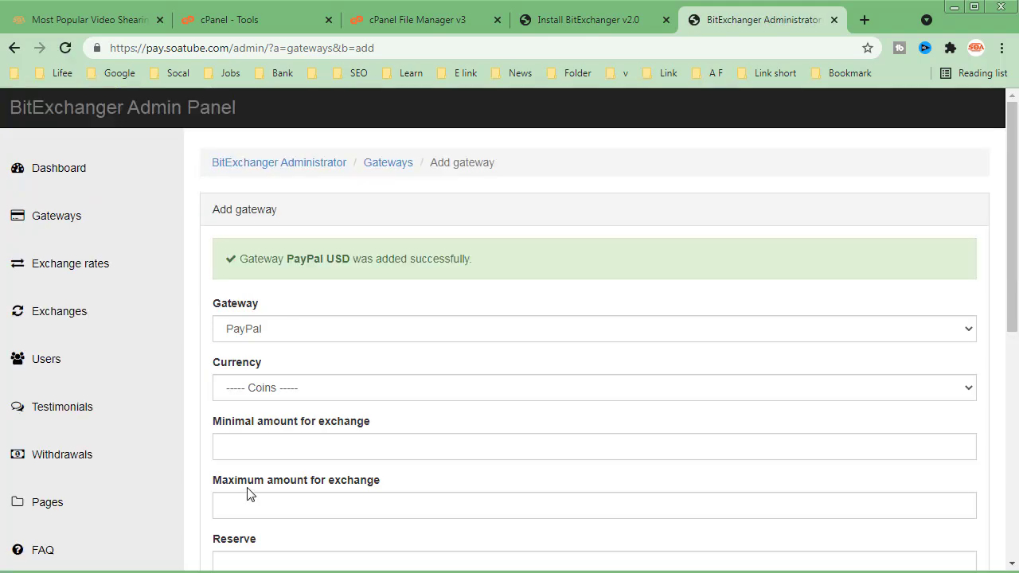
- Review the admin lists of gateways, exchanges, users, testimonials, withdrawals and pages
click(75, 237)
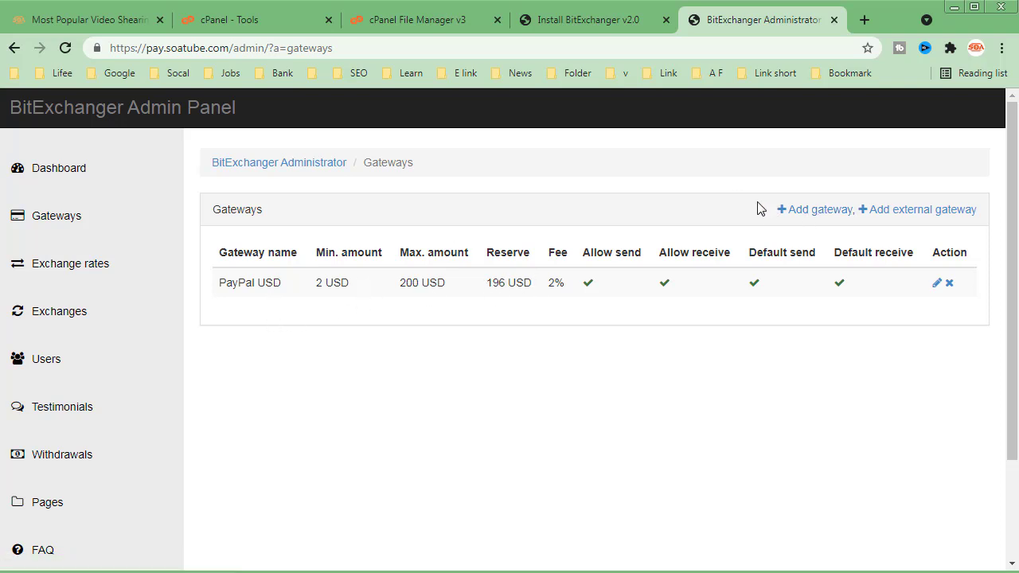
click(56, 327)
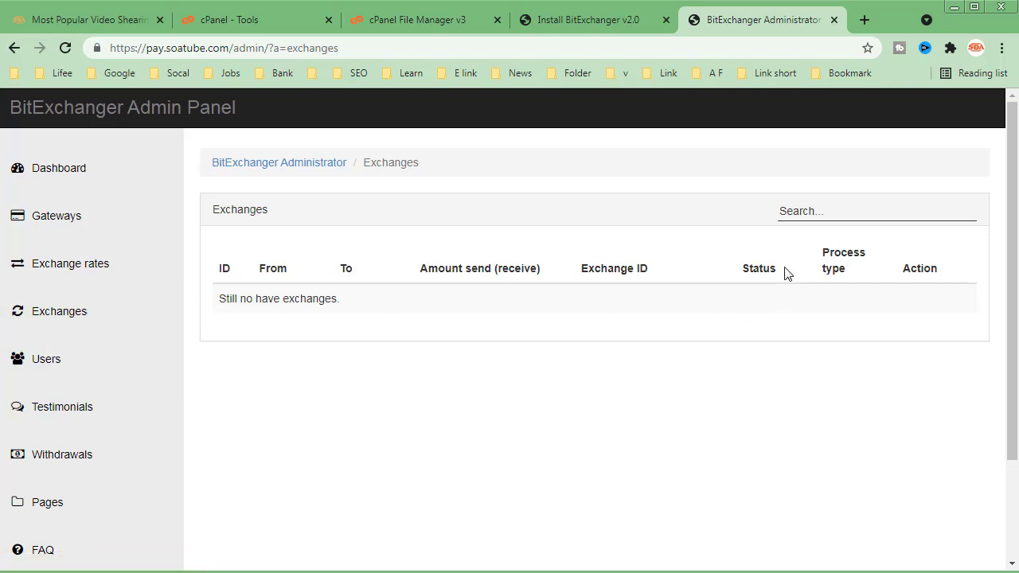
click(70, 375)
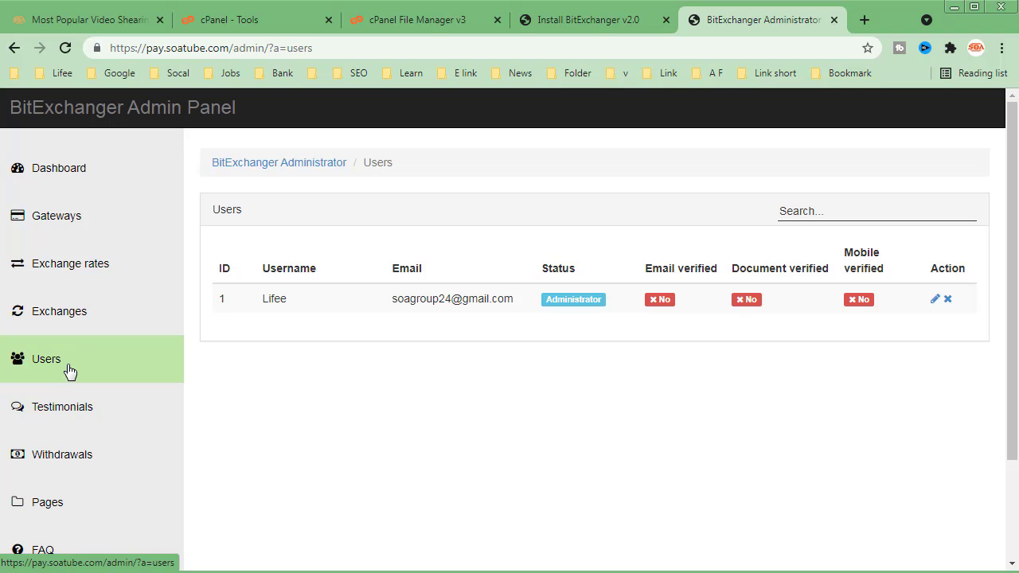
click(75, 414)
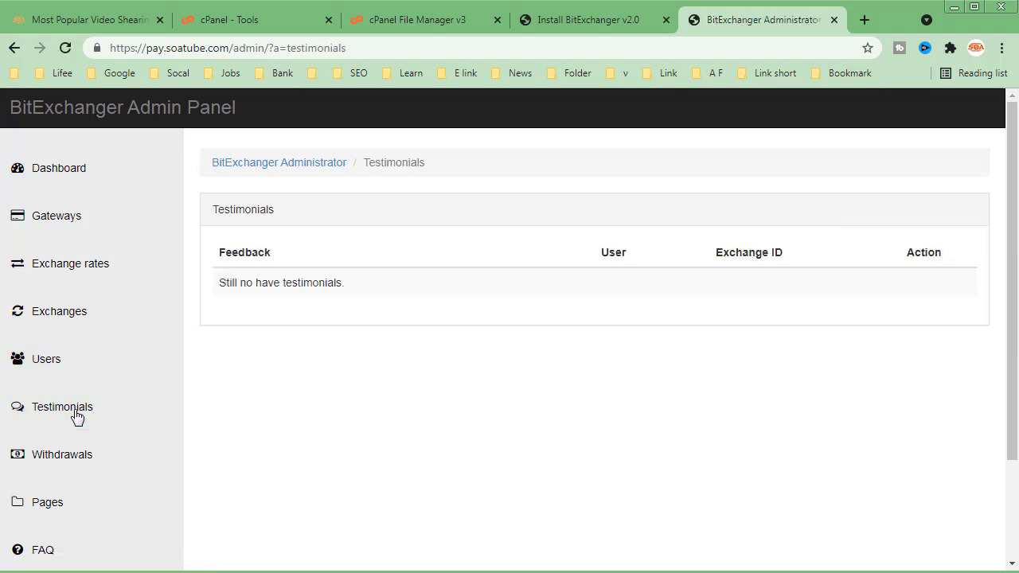
click(77, 462)
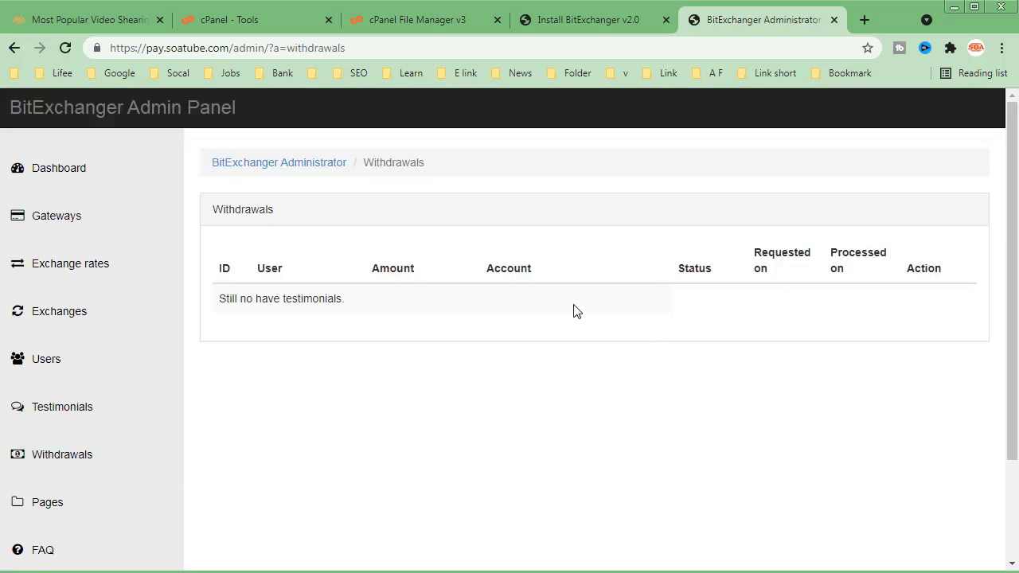
click(61, 502)
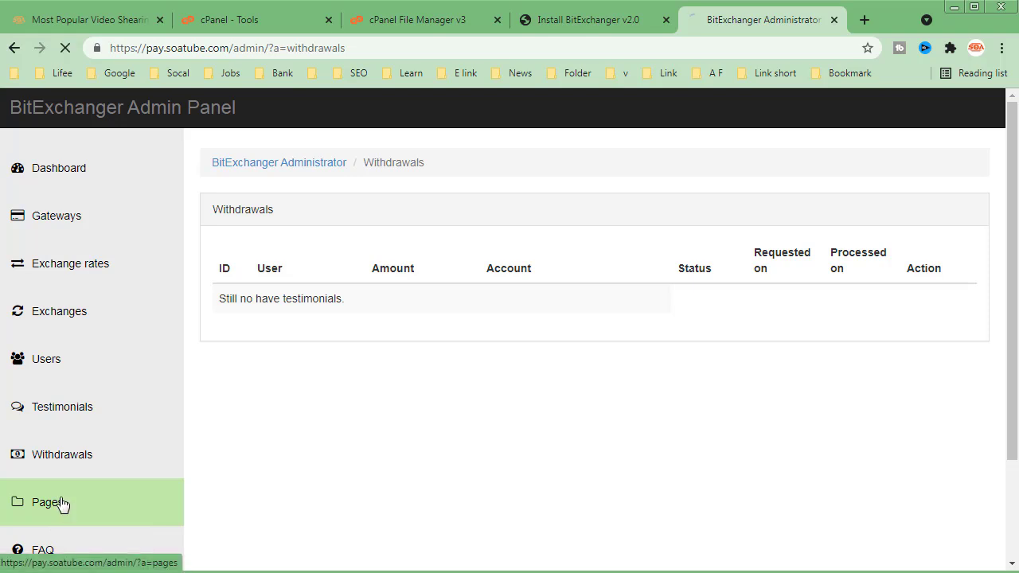
scroll(66, 498, down, 2)
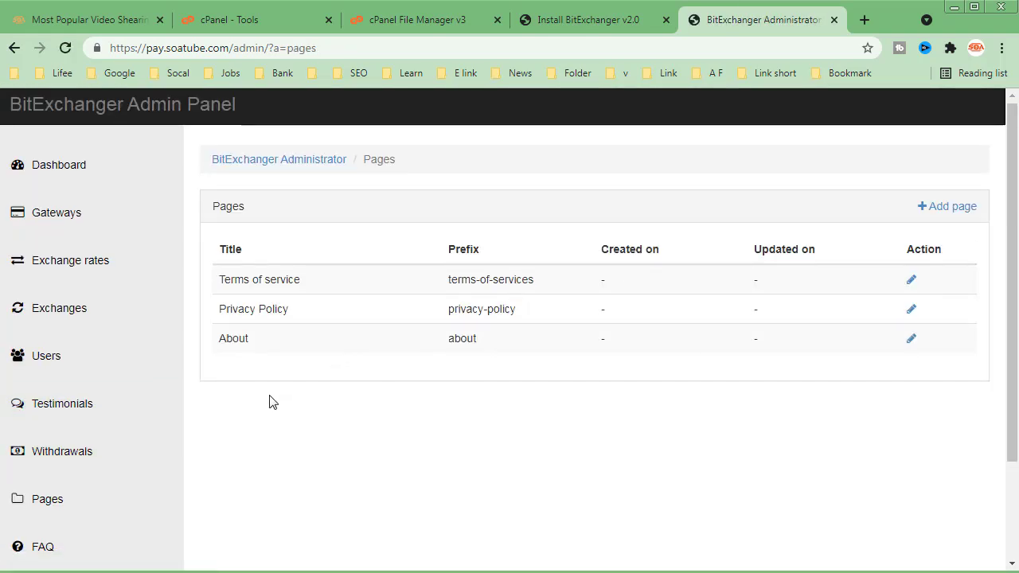
scroll(267, 398, down, 2)
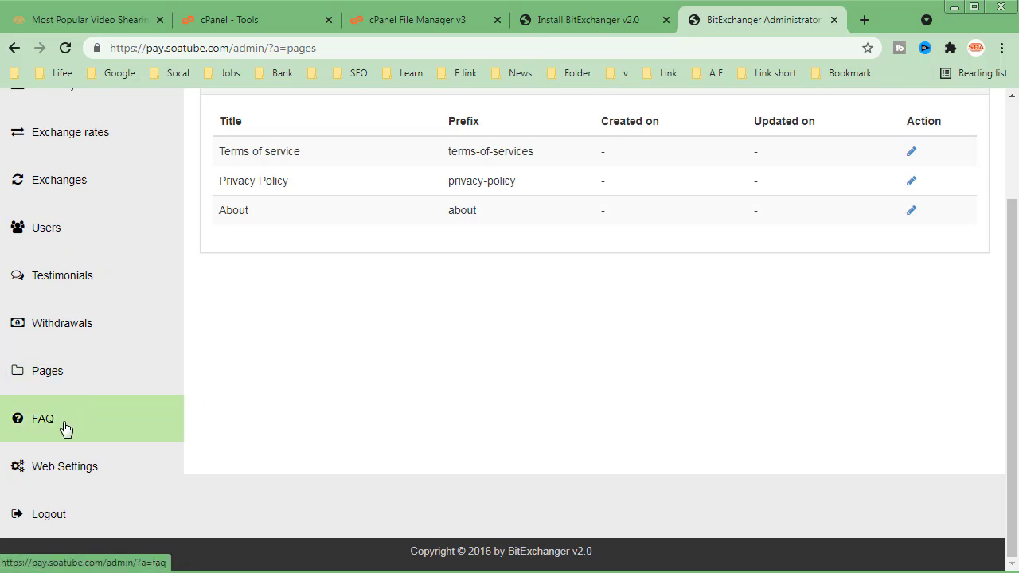
- Open the web settings and look through the site title, description, keywords, URL and contact fields
click(70, 473)
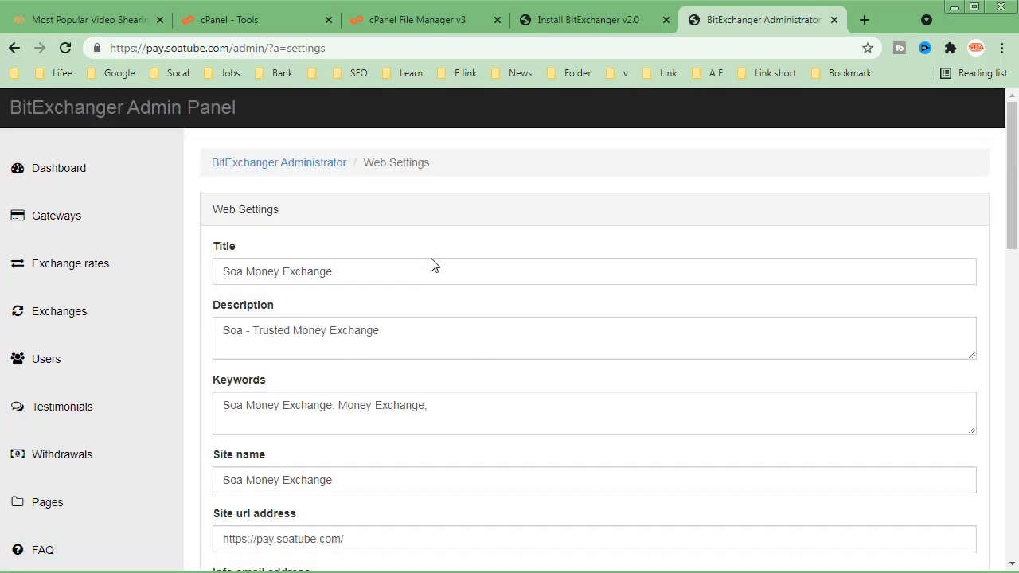
scroll(432, 263, down, 2)
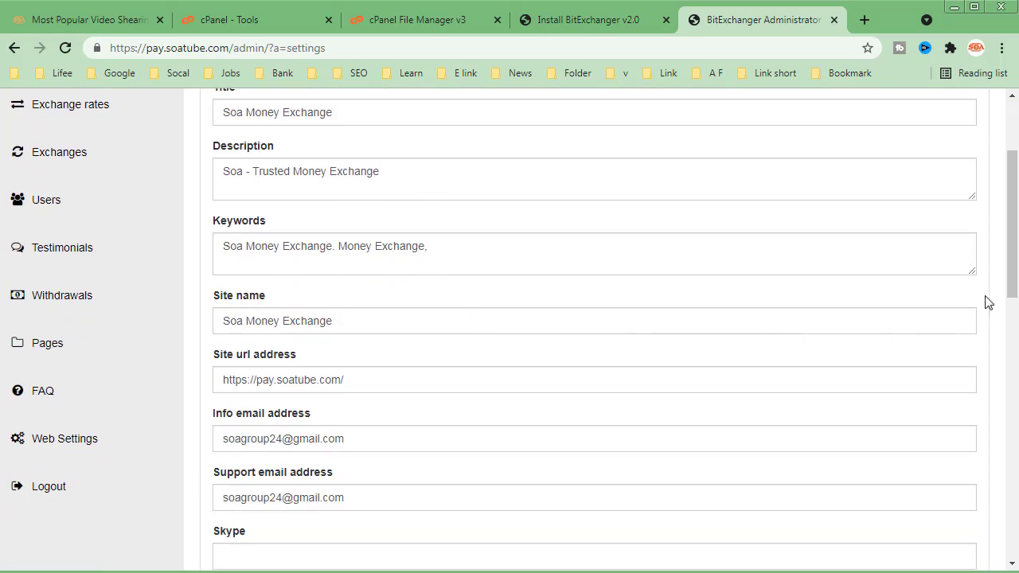
drag(1012, 291, 1016, 143)
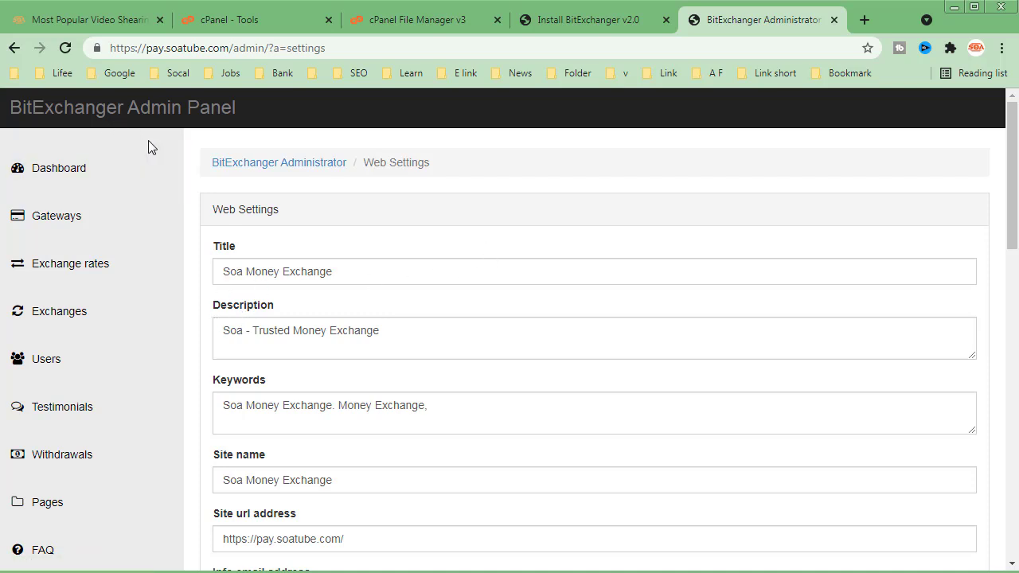
drag(232, 47, 132, 50)
right_click(140, 49)
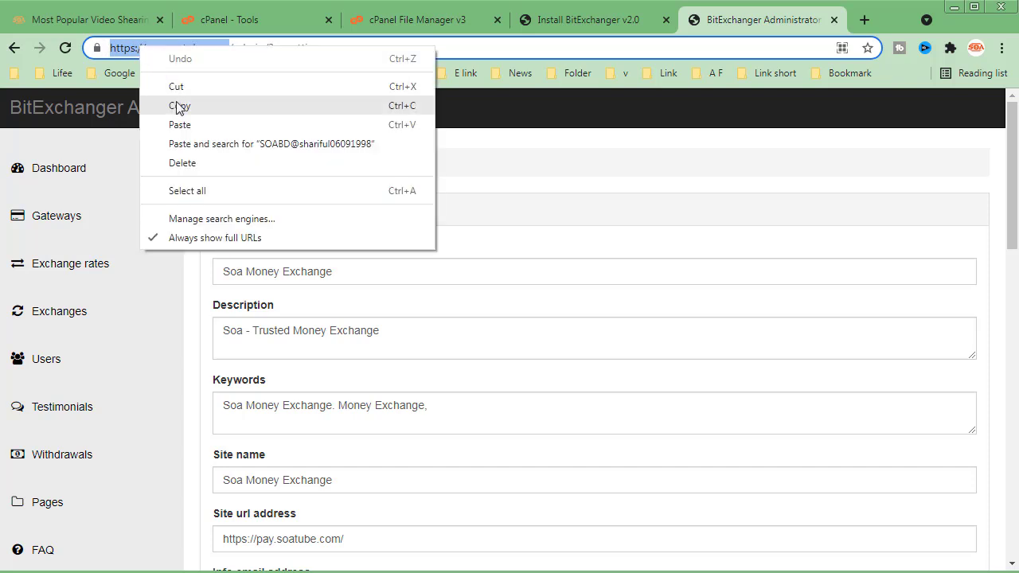
click(179, 105)
click(865, 23)
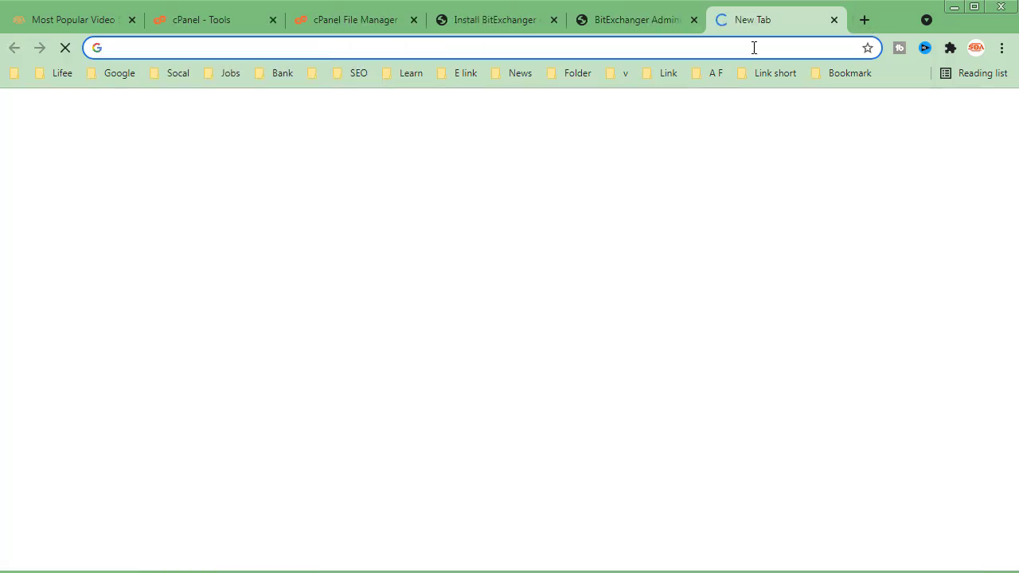
right_click(753, 47)
click(792, 149)
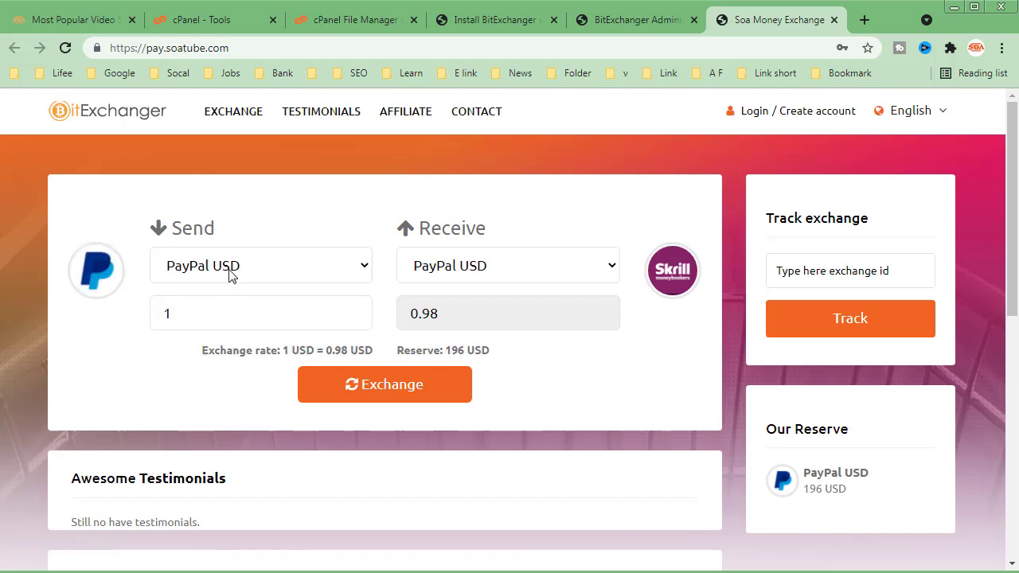
- Examine the homepage exchange form's send and receive gateway choices, amount, exchange rate and reserve
click(229, 274)
click(230, 274)
click(509, 271)
click(511, 273)
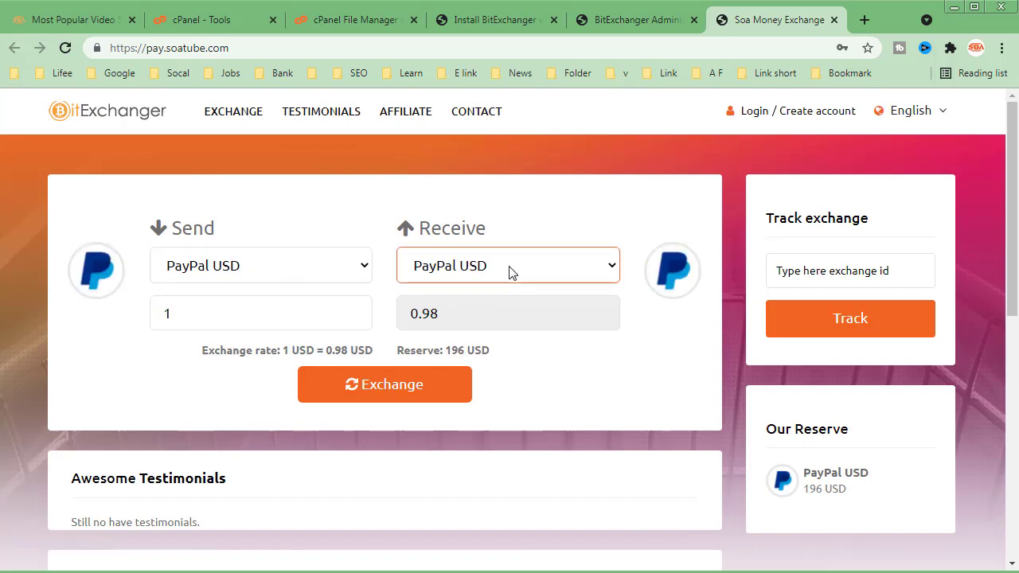
click(270, 321)
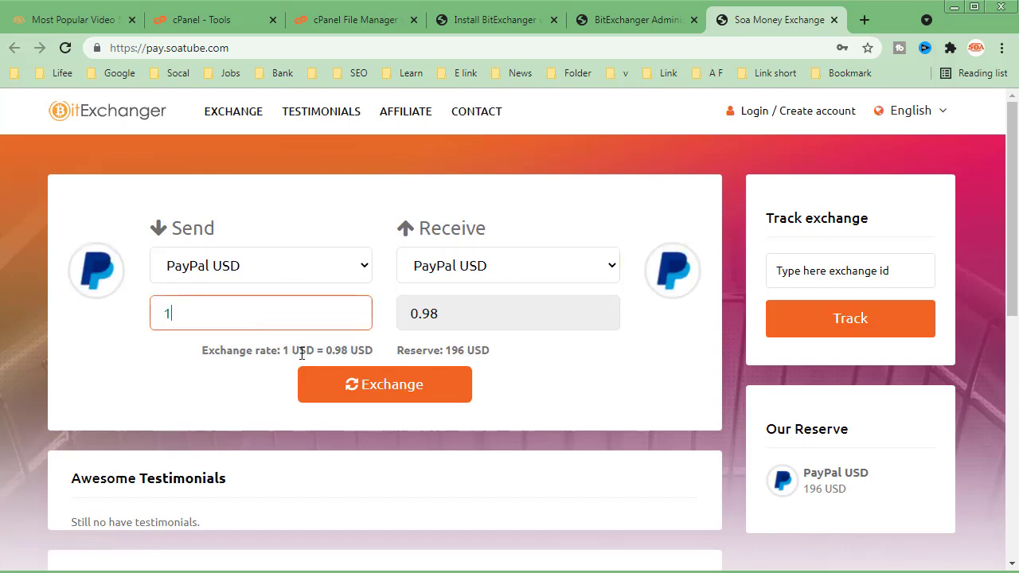
click(429, 358)
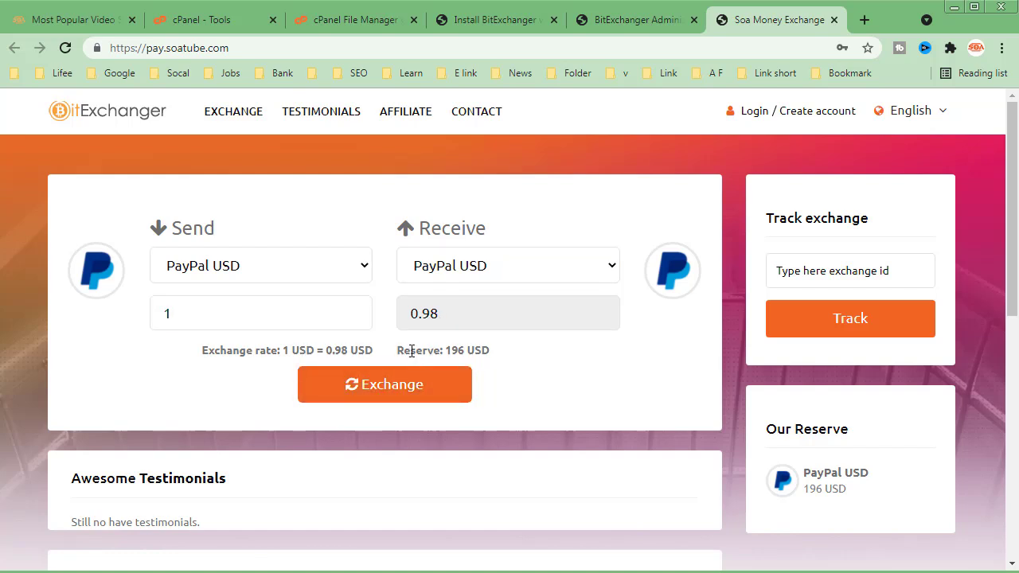
triple_click(412, 350)
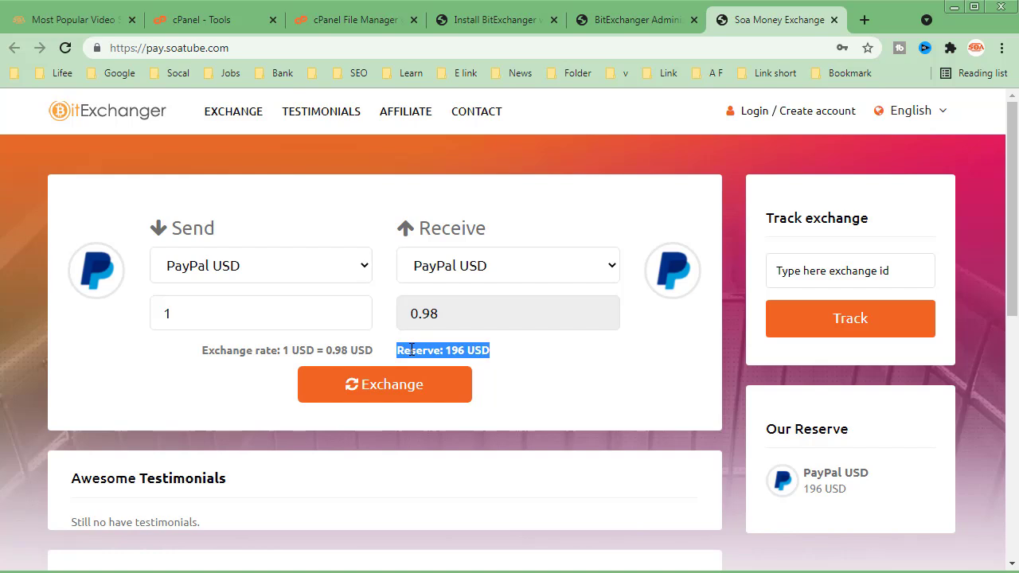
click(288, 324)
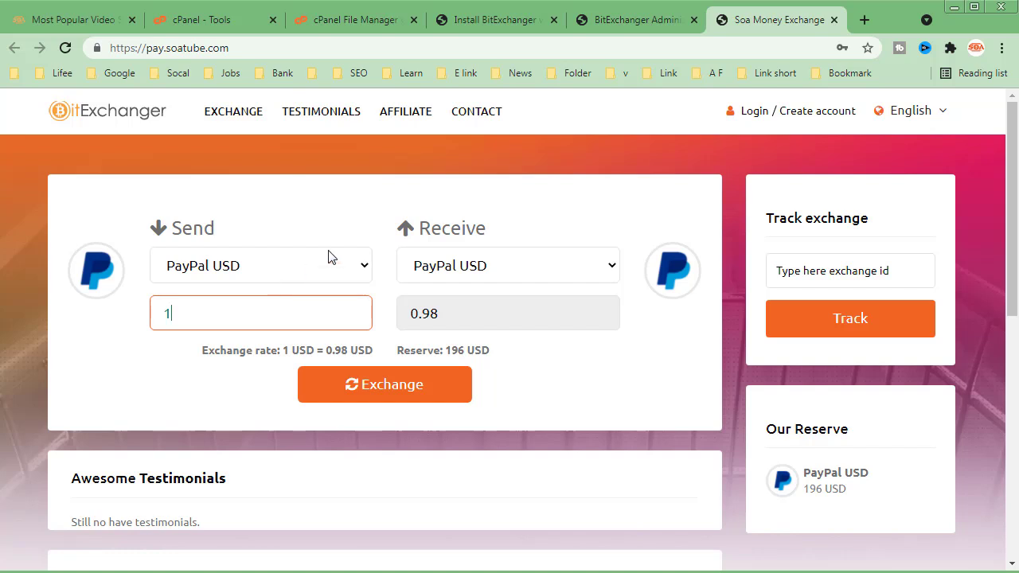
- Look over the homepage's reserve, testimonials and latest exchanges sections
scroll(408, 295, down, 1)
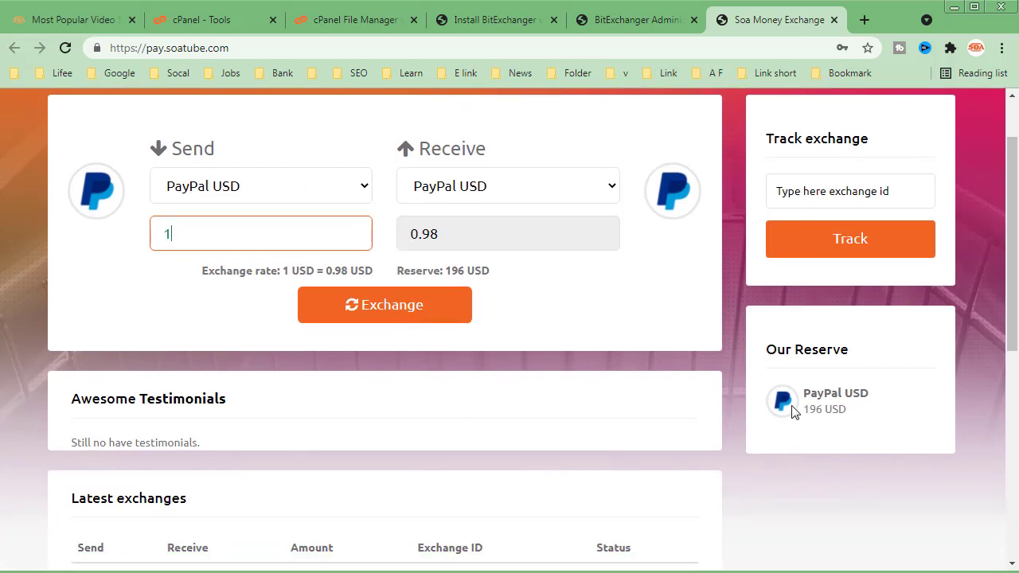
double_click(816, 412)
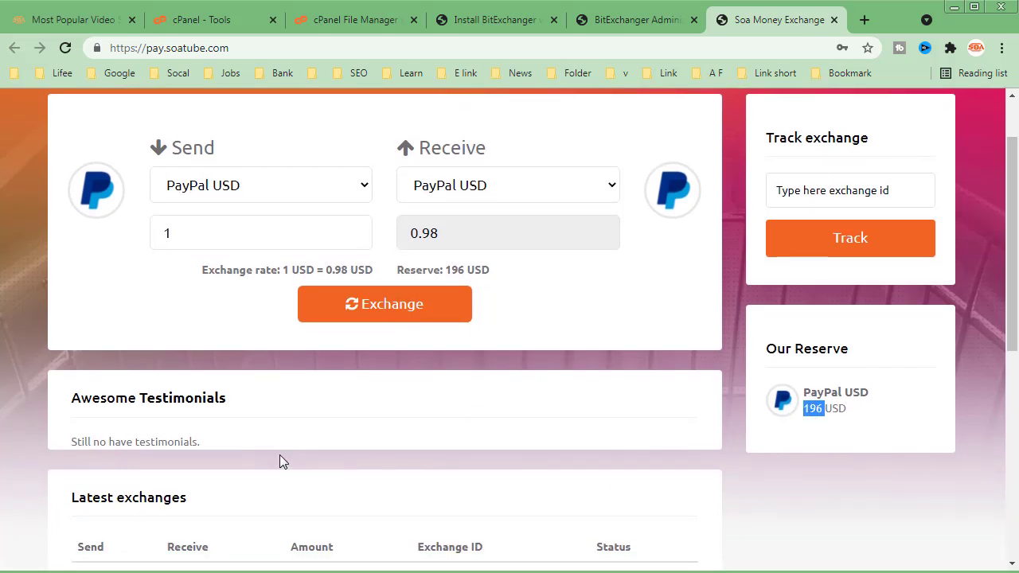
scroll(280, 458, down, 4)
scroll(292, 455, up, 2)
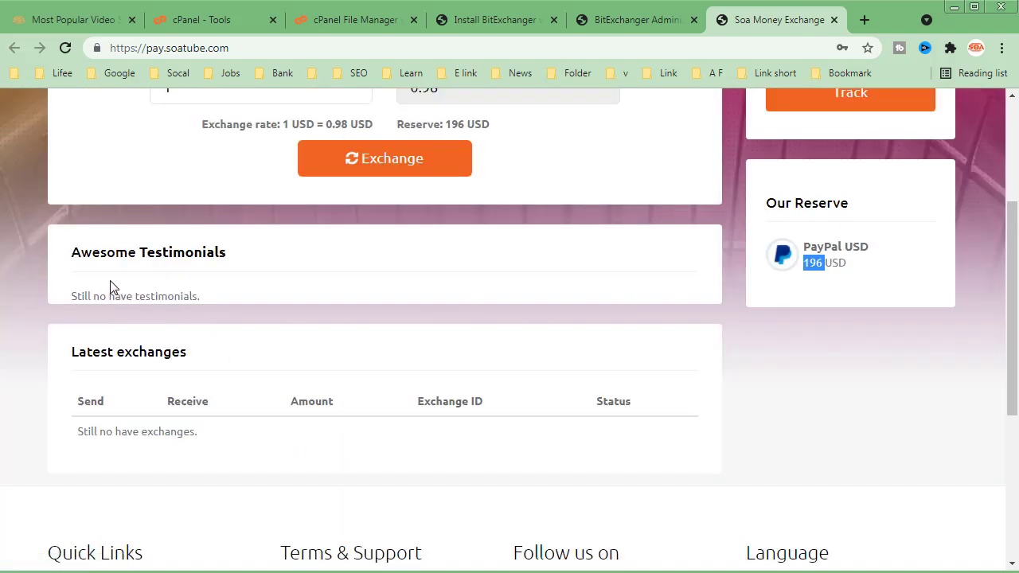
scroll(216, 432, up, 3)
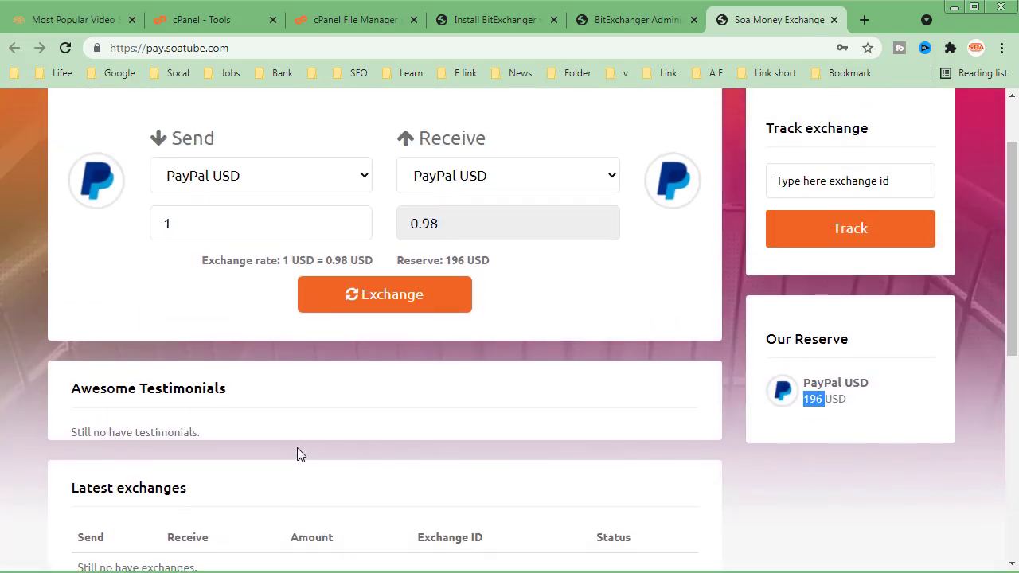
- Submit an exchange of 1 PayPal USD to PayPal USD from the homepage form
click(217, 317)
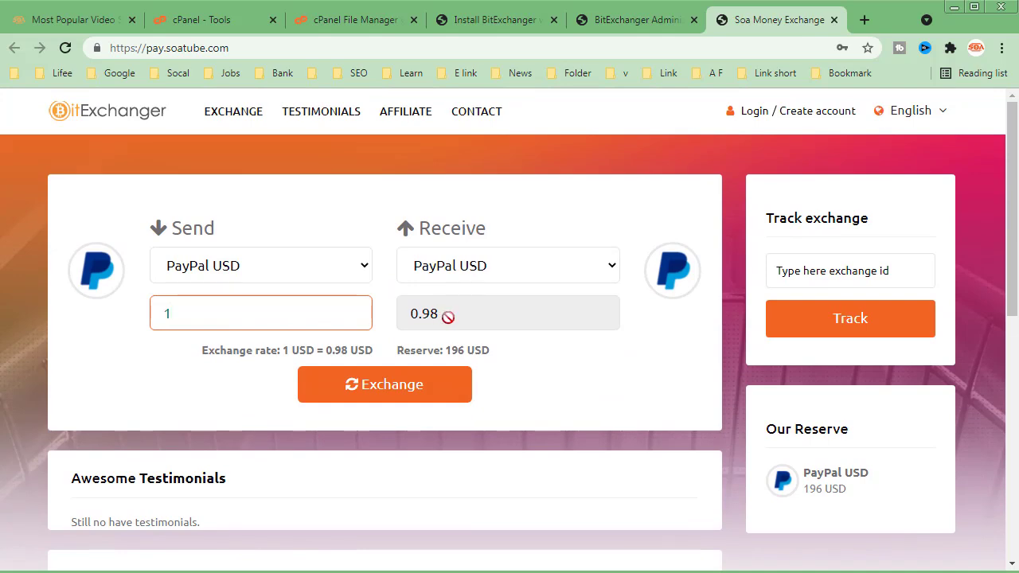
click(409, 390)
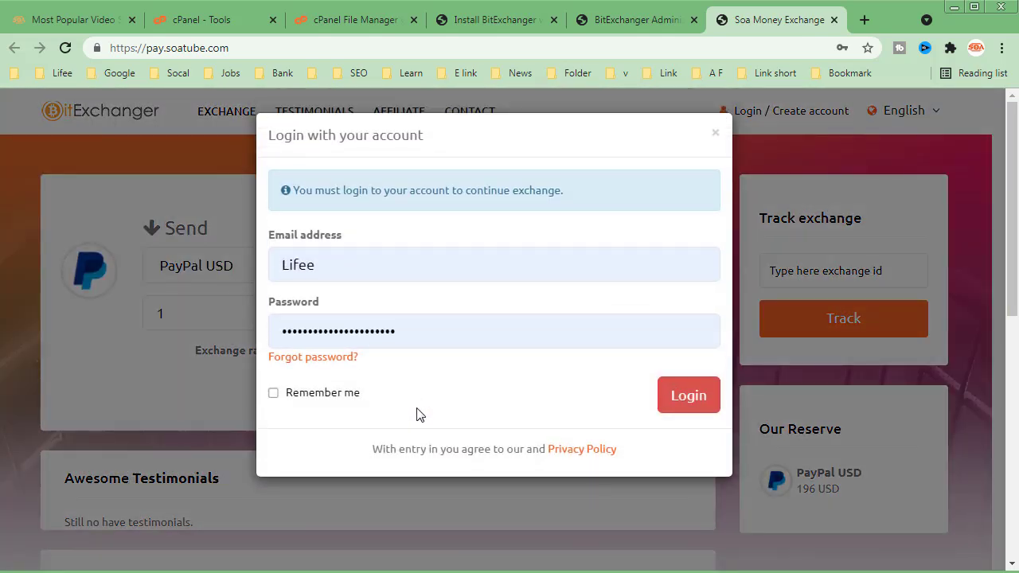
- Try to log in to the exchange site with the prefilled account credentials
click(689, 398)
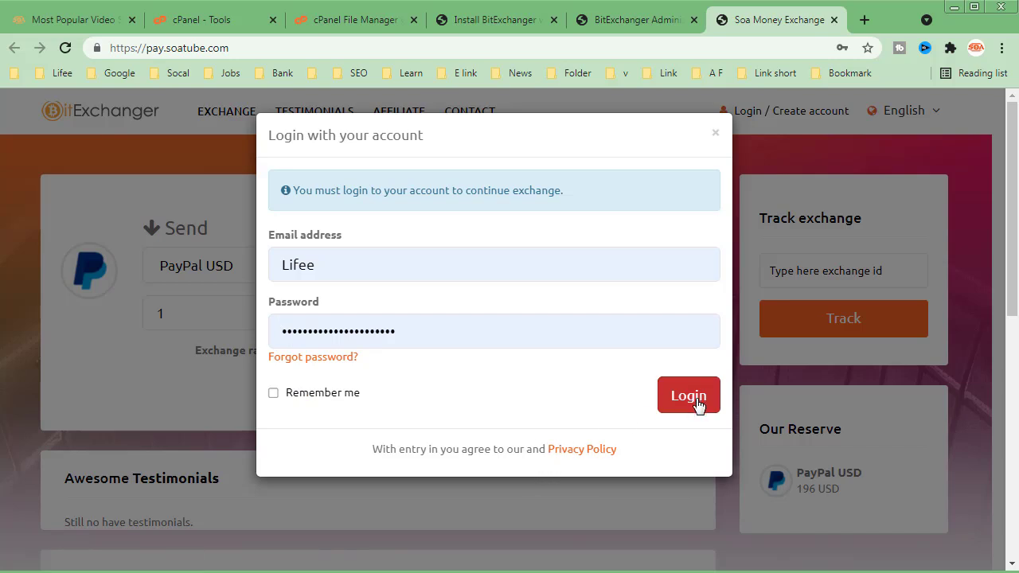
click(697, 403)
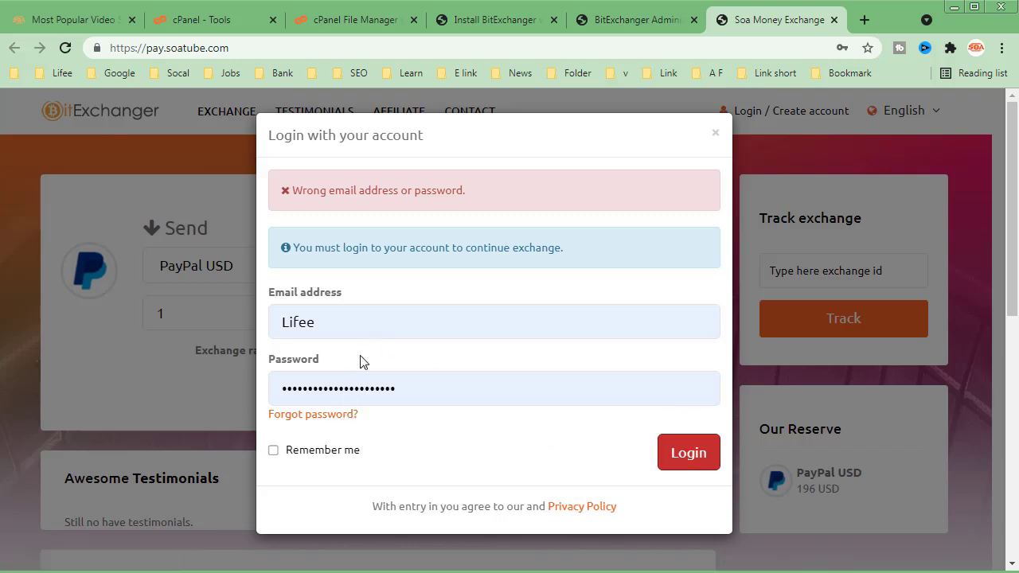
- Replace the login name with the account's email address and submit the login with the prefilled password
click(366, 325)
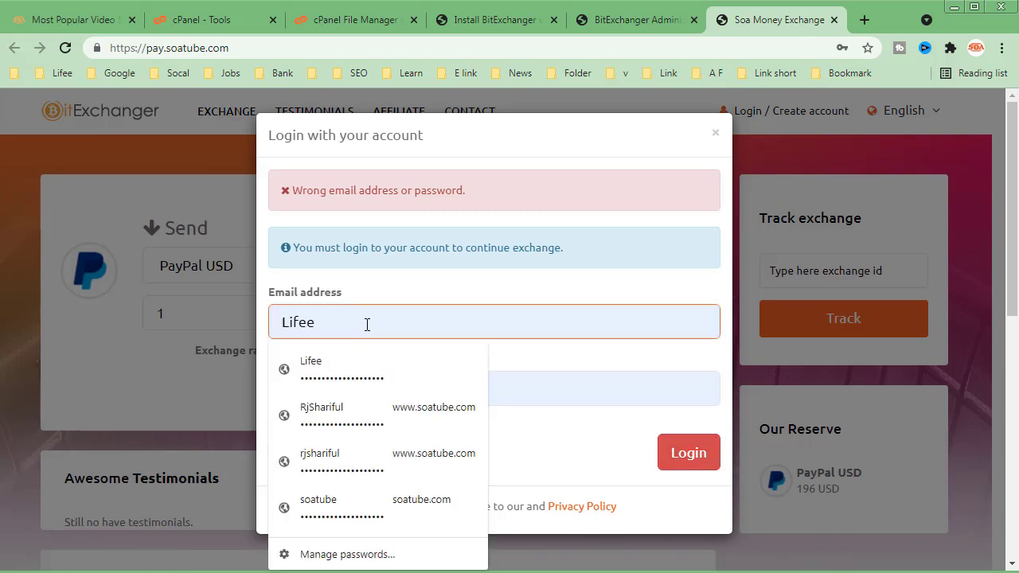
key(BackSpace)
key(BackSpace)
key(BackSpace)
key(BackSpace)
key(BackSpace)
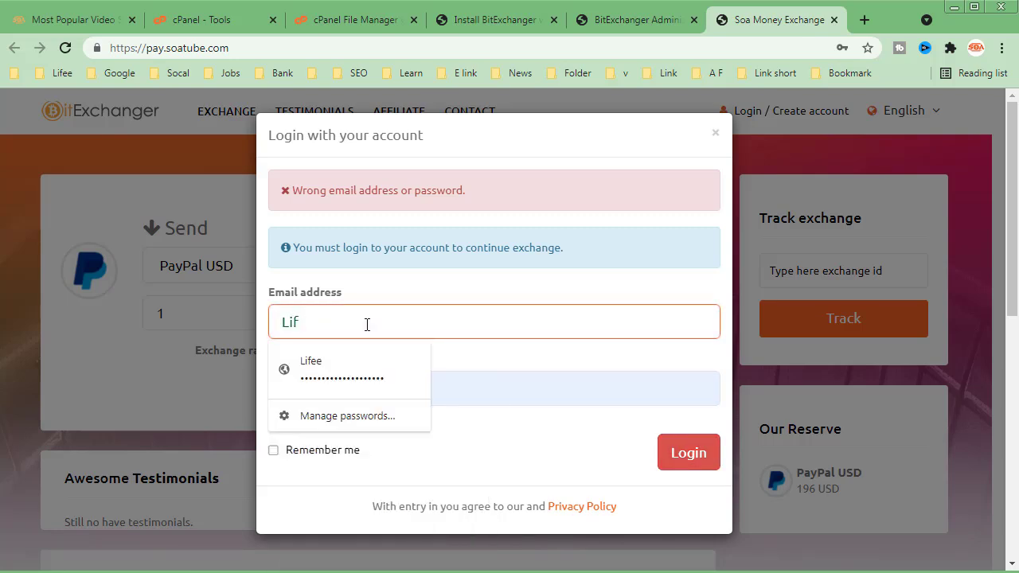
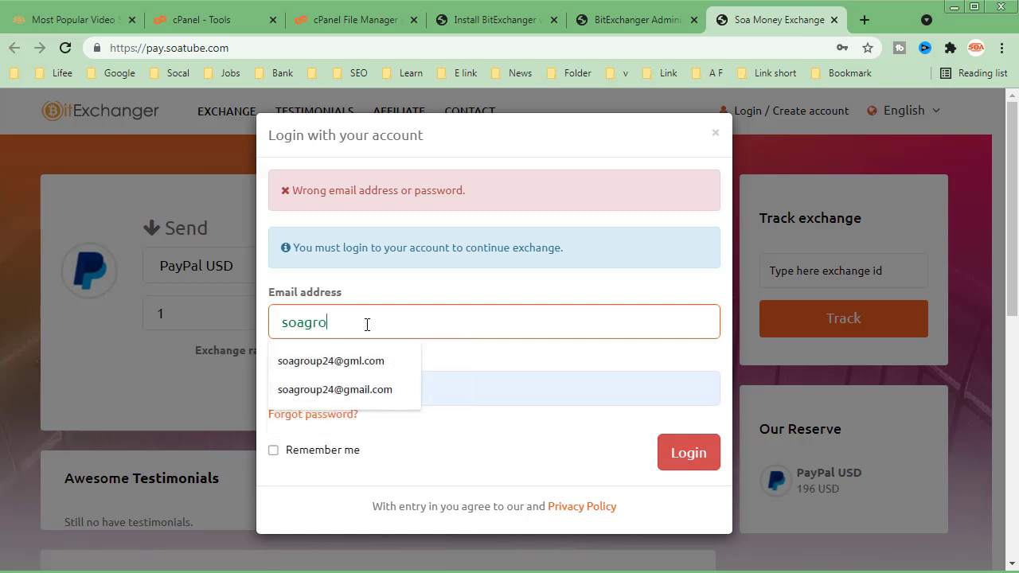
click(366, 390)
click(682, 453)
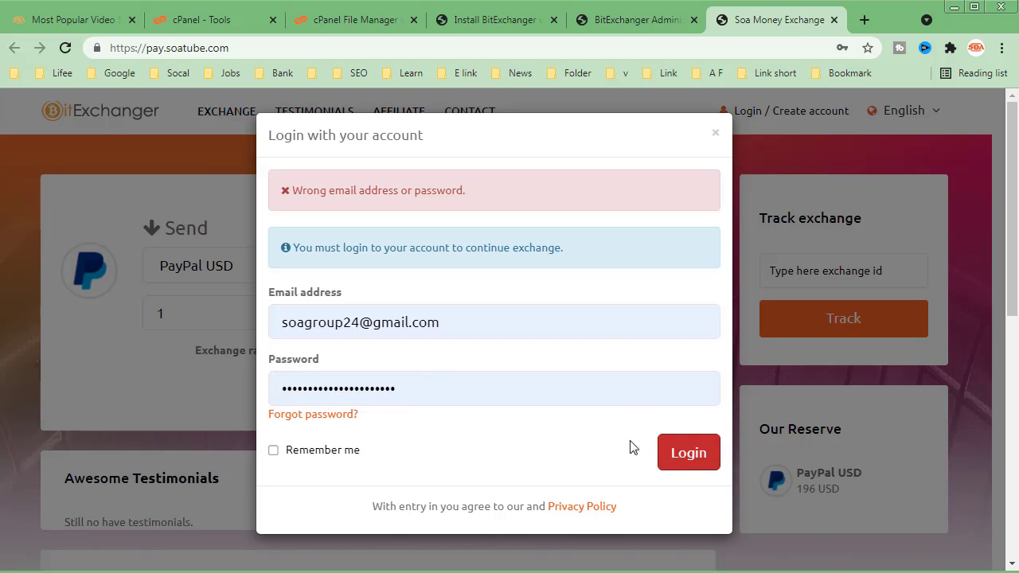
click(676, 460)
- Close the exchange site and return to the admin panel's Web Settings page
key(ctrl+w)
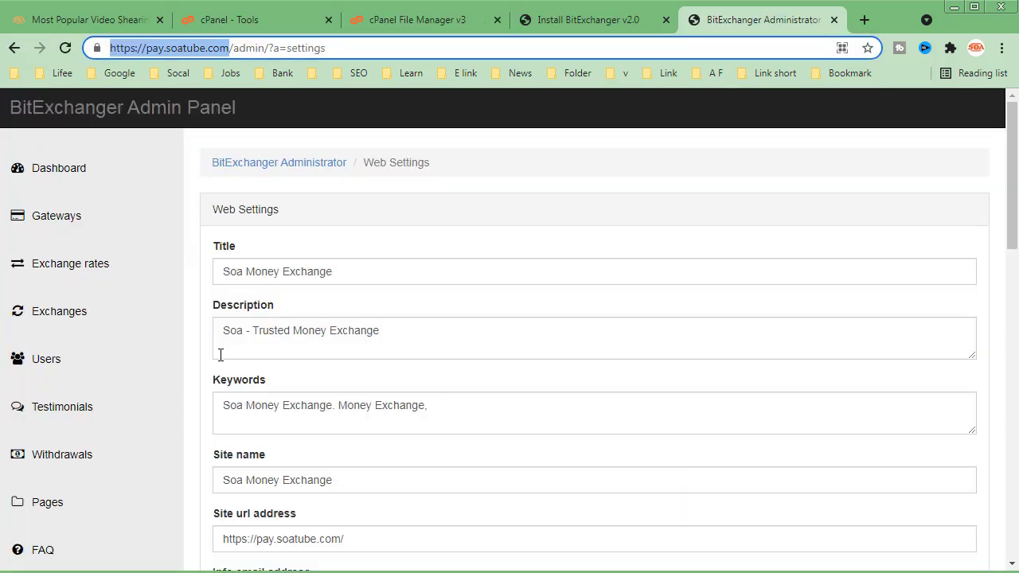
click(190, 251)
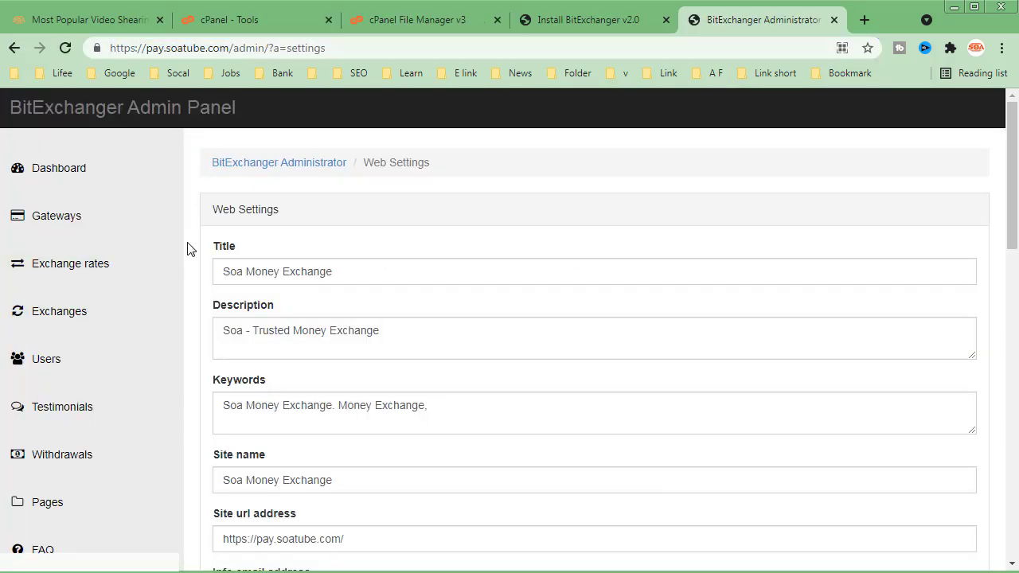